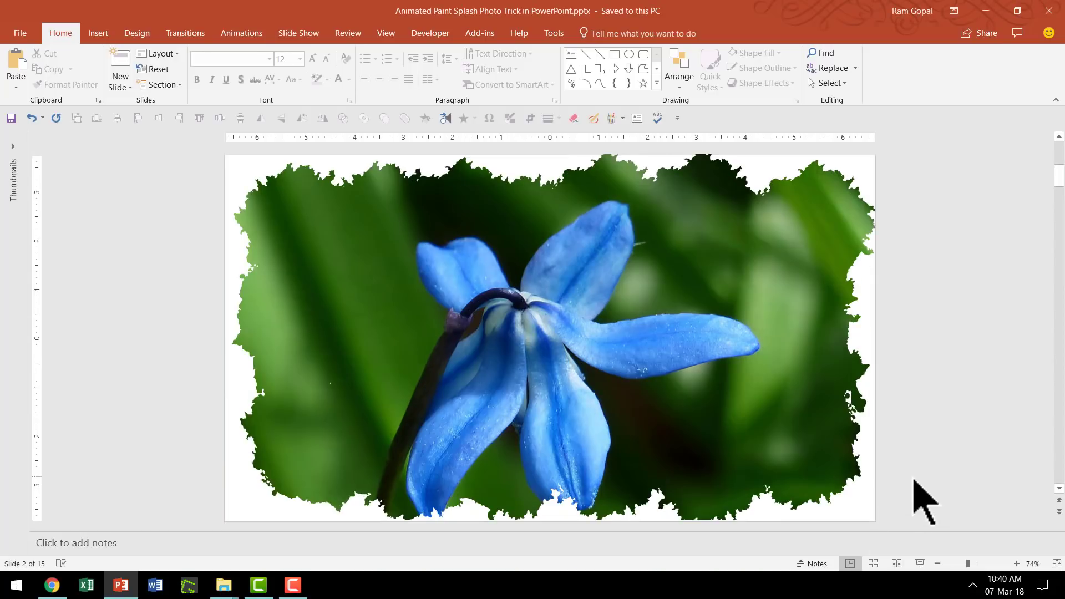
Scroll through slides 2–4 to preview the finished splash photo and the source slides
scroll(924, 505, down, 1)
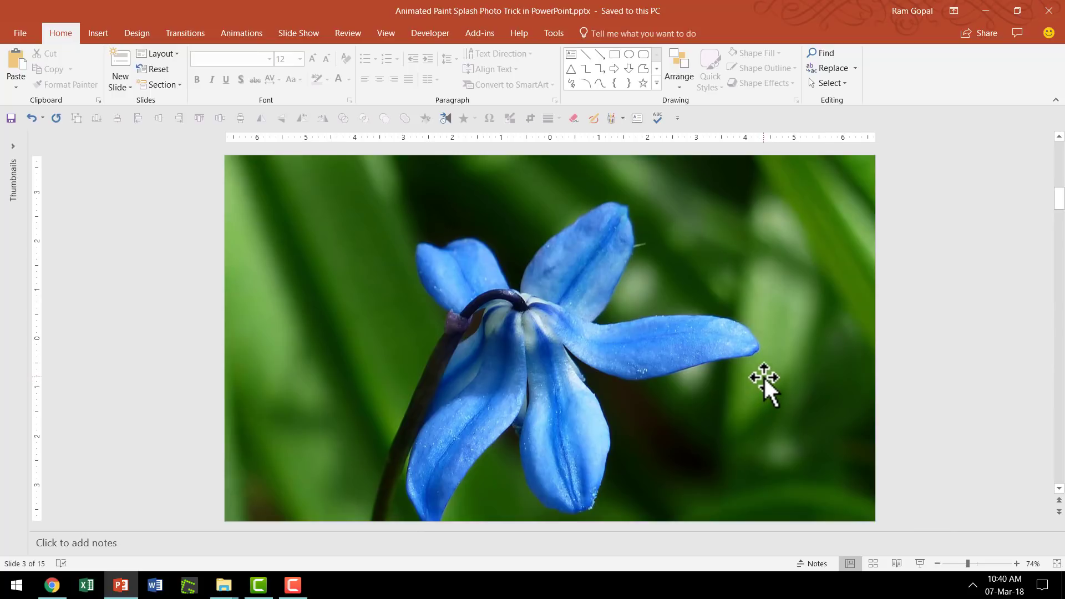
scroll(764, 375, down, 1)
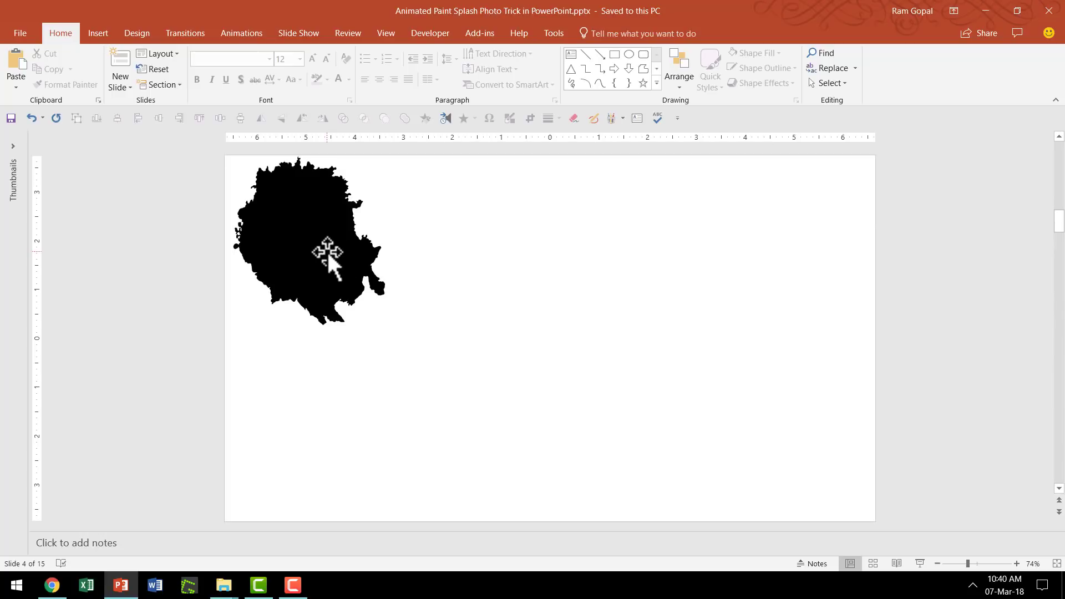
Check the Free Download sizes for the paint-splatter image on Pixabay
click(52, 586)
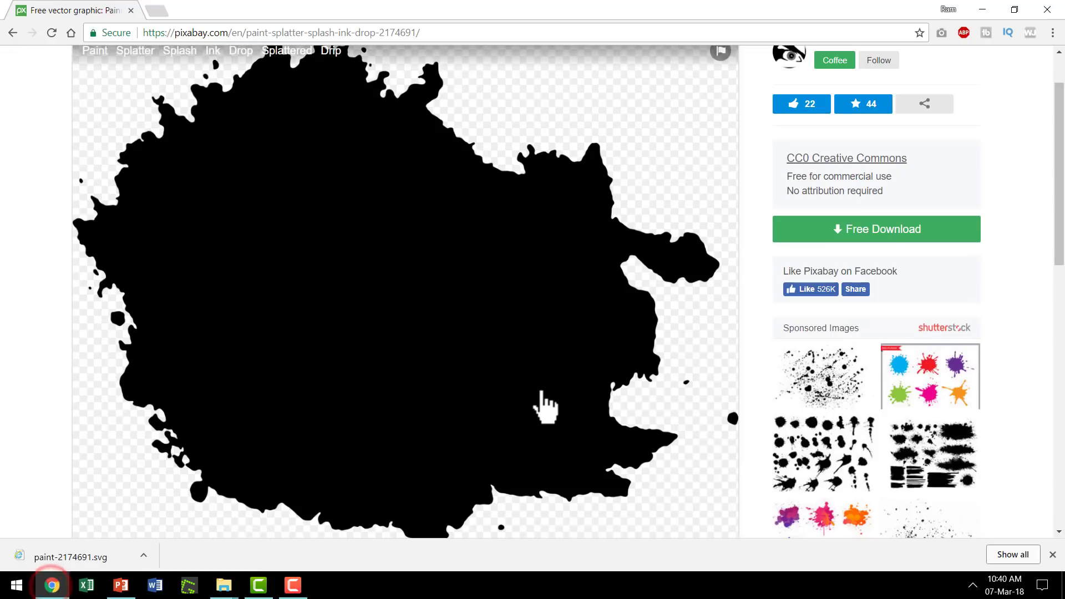
scroll(34, 330, up, 1)
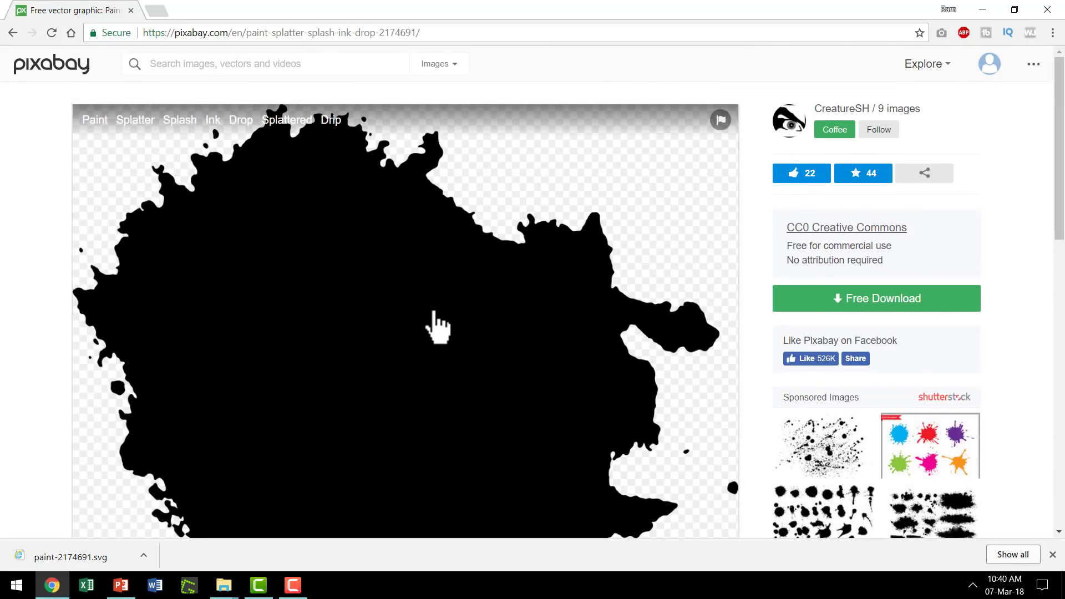
scroll(439, 327, down, 4)
click(849, 97)
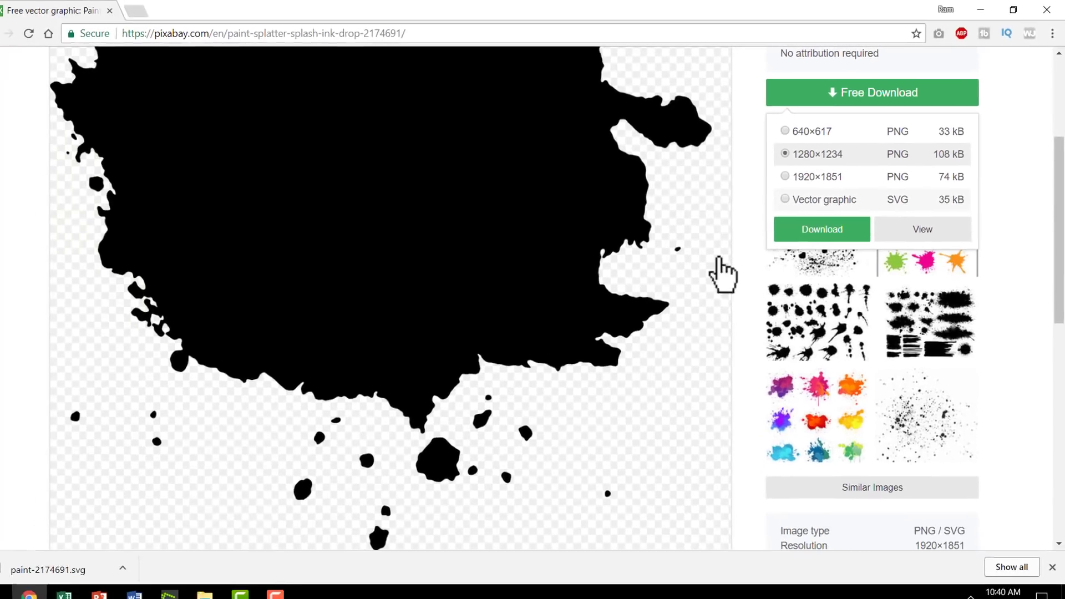
Delete the old black splash shape from slide 4
click(127, 577)
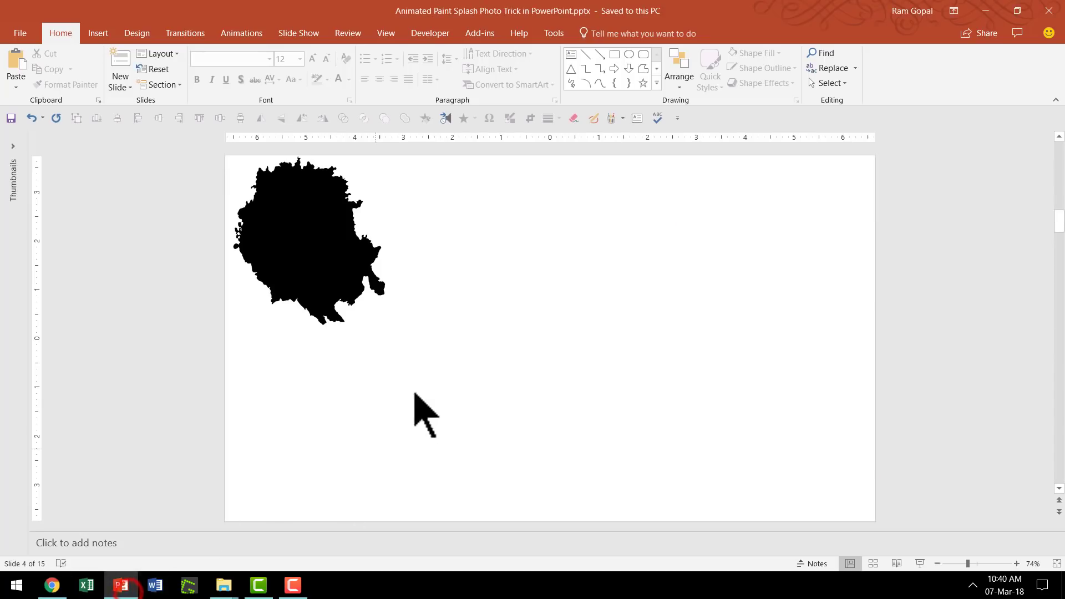
click(414, 386)
click(302, 229)
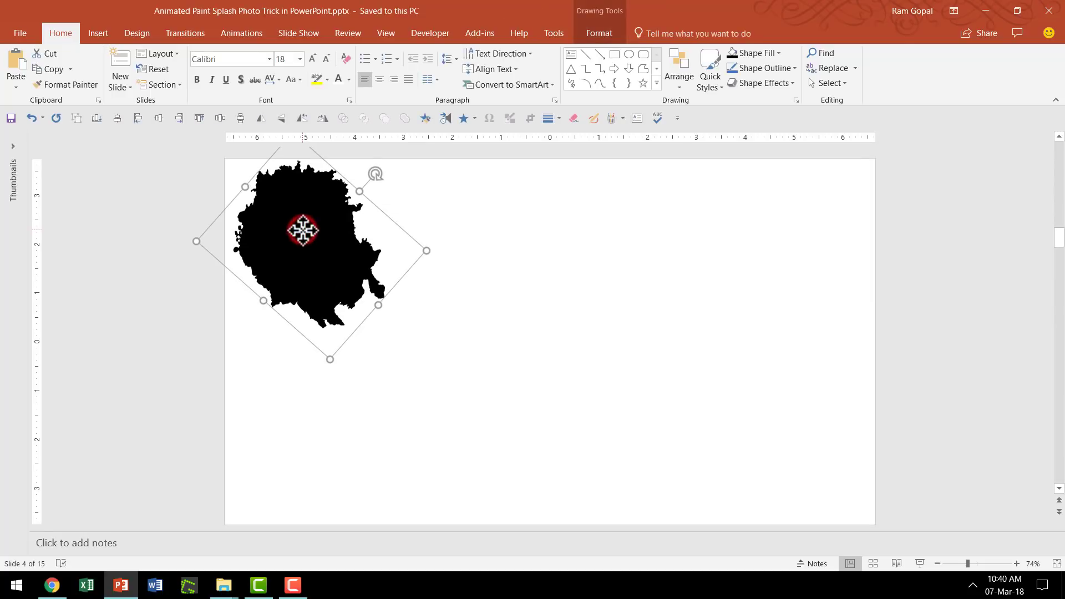
key(Delete)
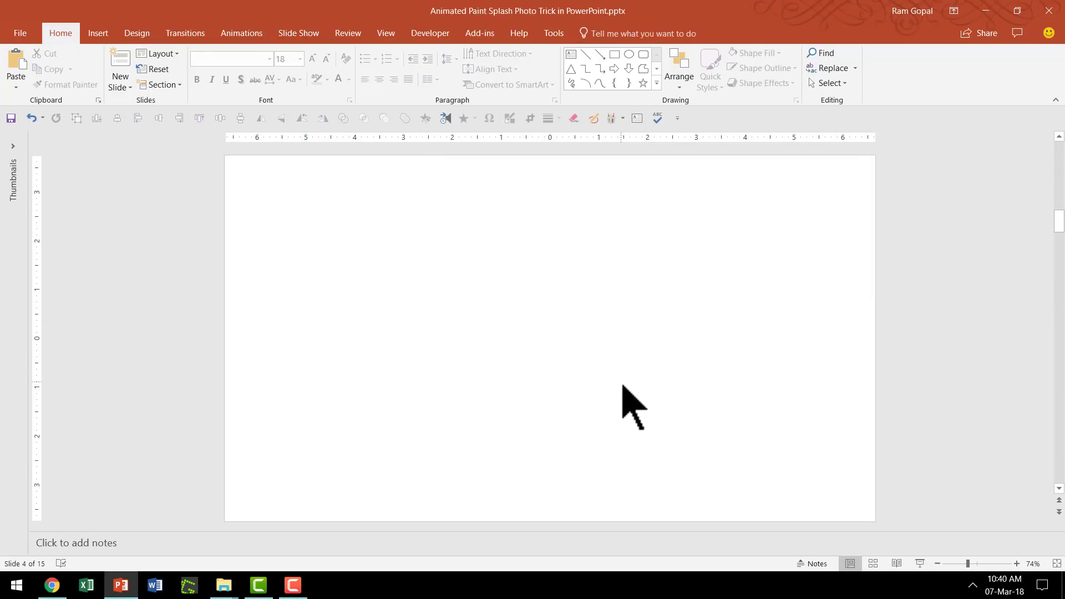
Copy the downloaded paint-2174691.svg file from the Downloads folder
click(223, 585)
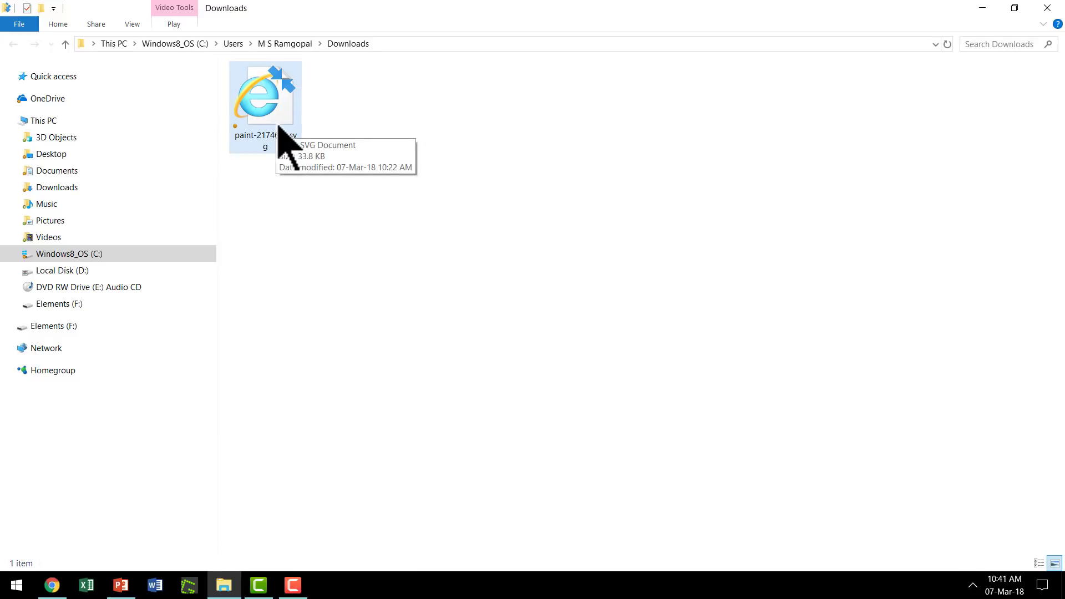
right_click(278, 129)
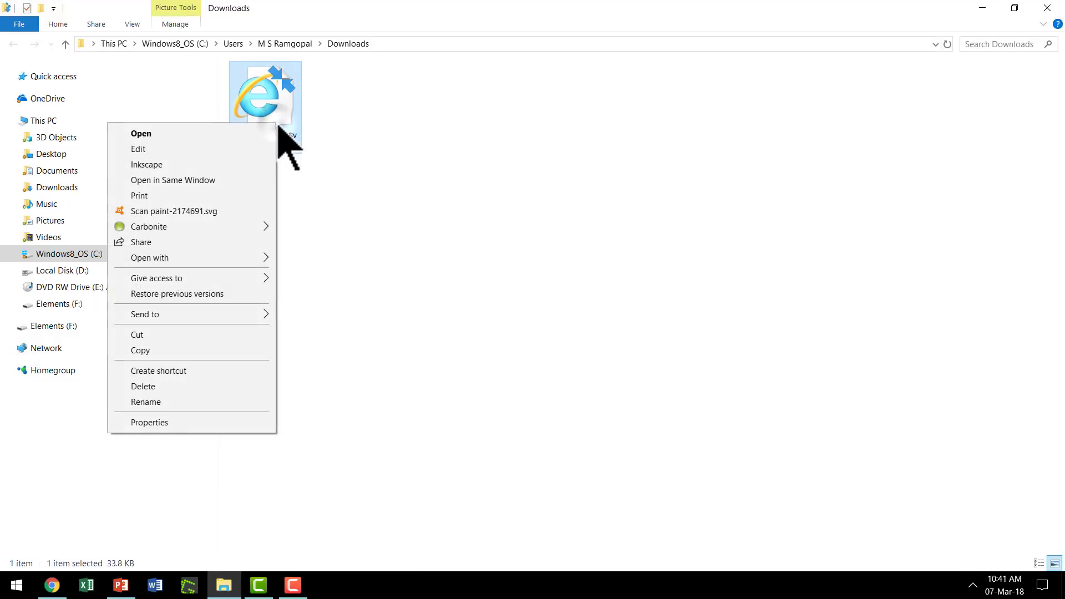
click(156, 349)
Paste the paint-splash SVG onto the empty slide 4
click(121, 586)
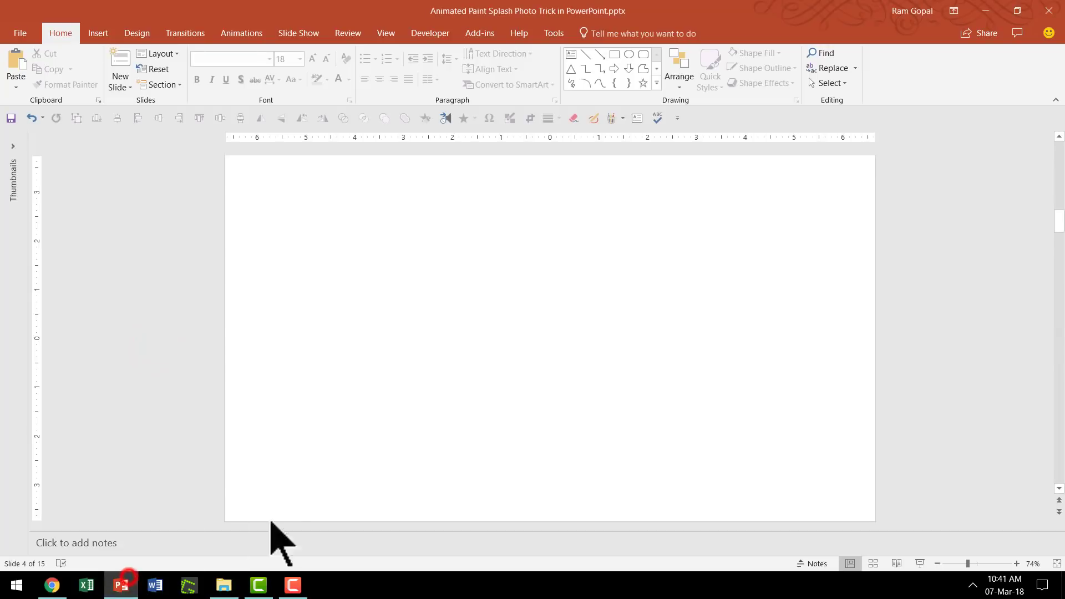
right_click(426, 299)
click(445, 317)
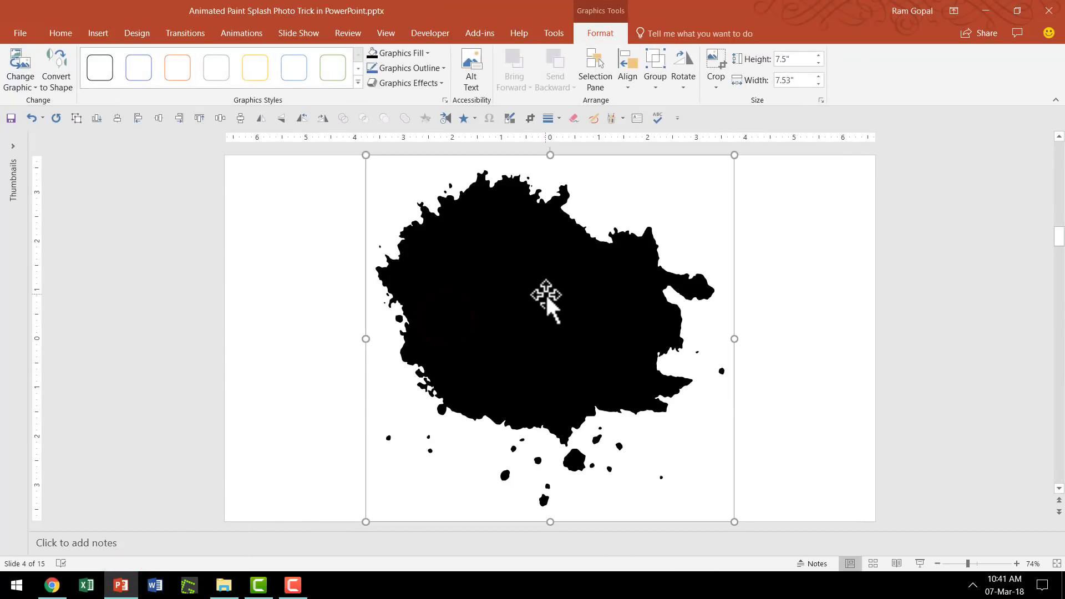
click(785, 381)
Ungroup the splash graphic, converting it into a Microsoft Office drawing object
right_click(494, 265)
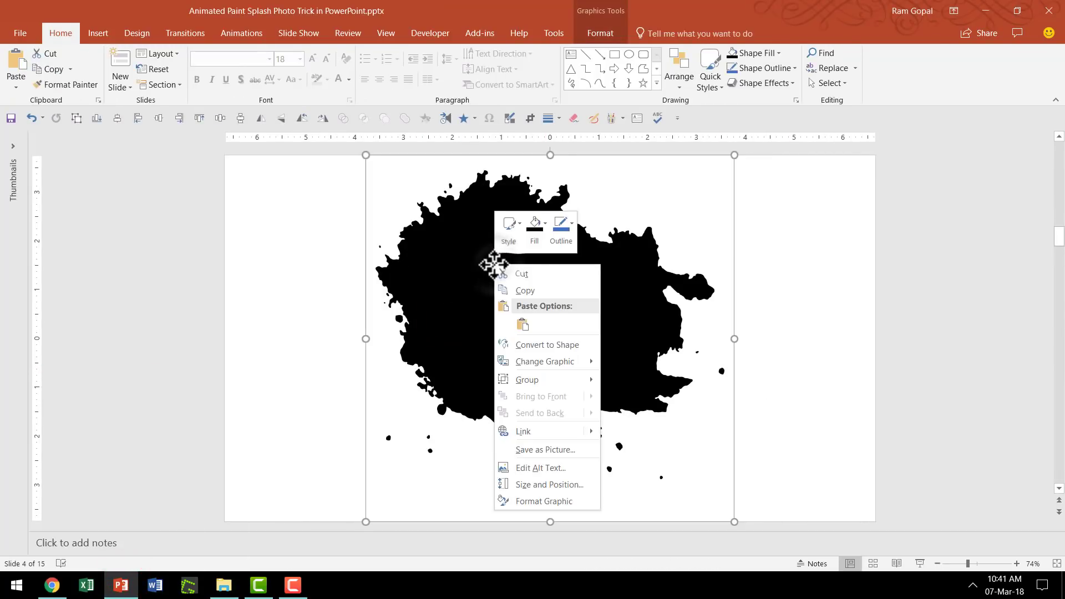
mouse_move(561, 381)
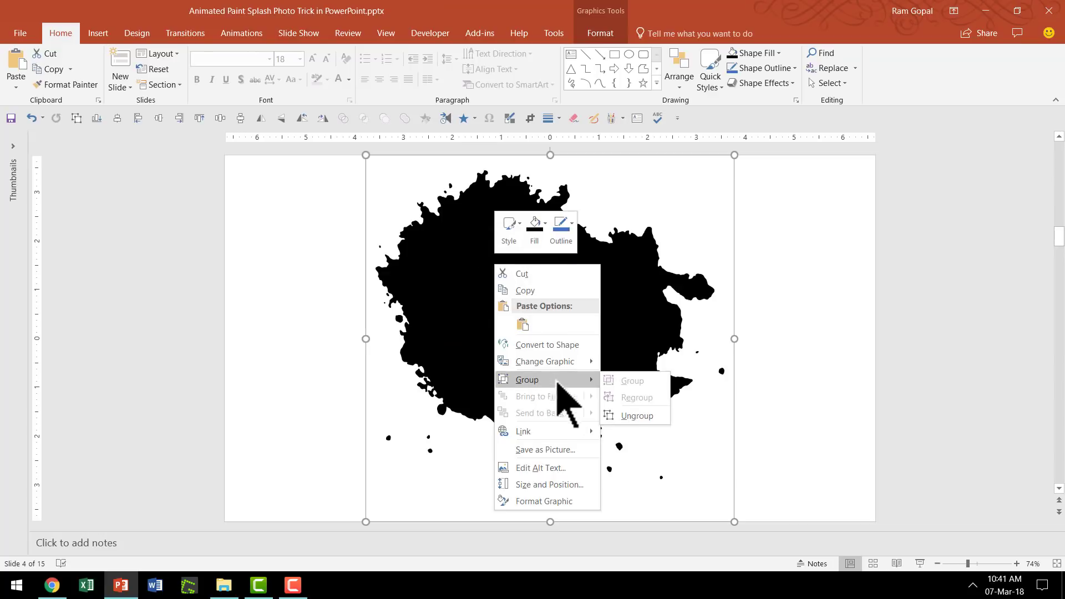
click(637, 417)
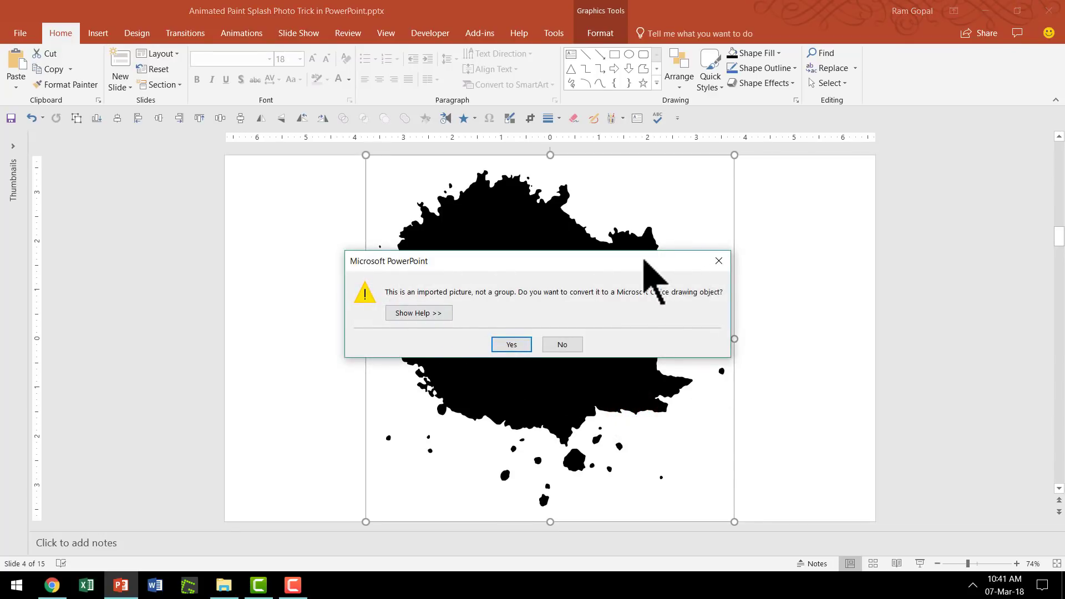
click(517, 348)
Ungroup the converted splash again into separate pieces and select the large splash shape
right_click(592, 296)
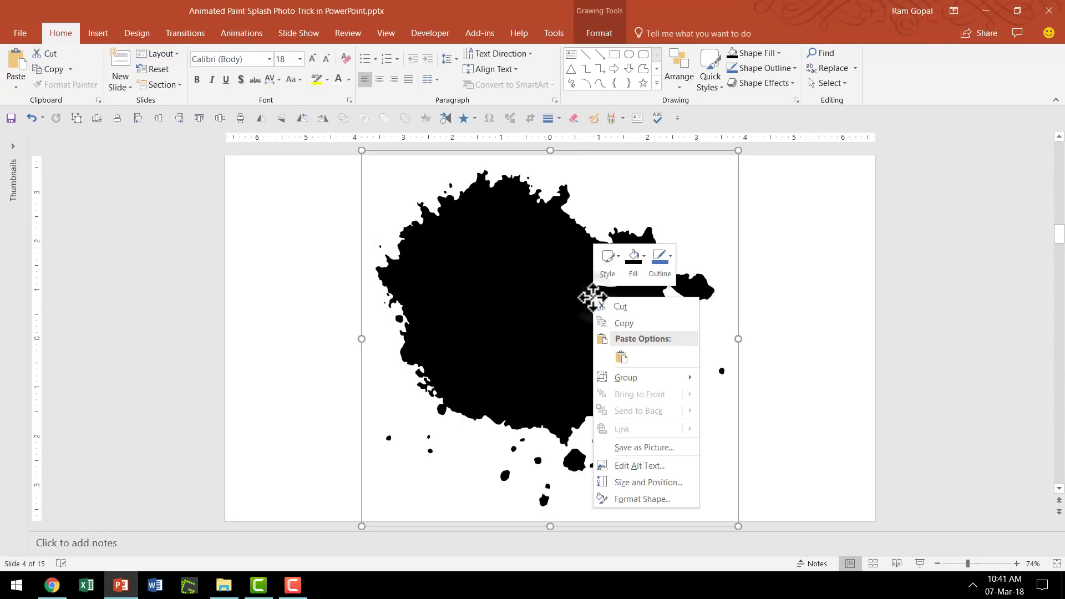
click(626, 377)
click(736, 414)
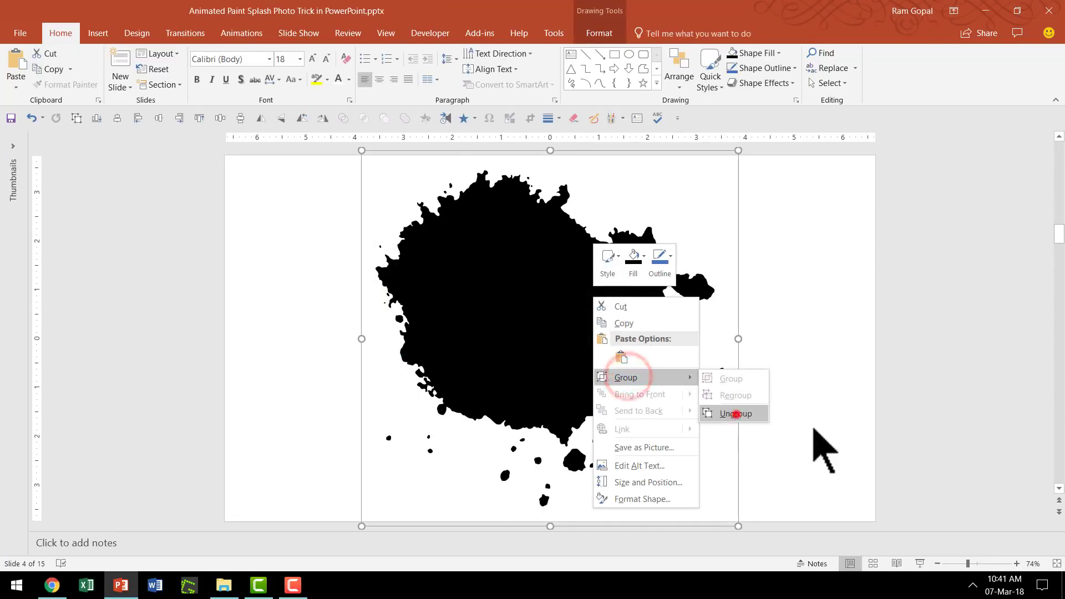
click(820, 364)
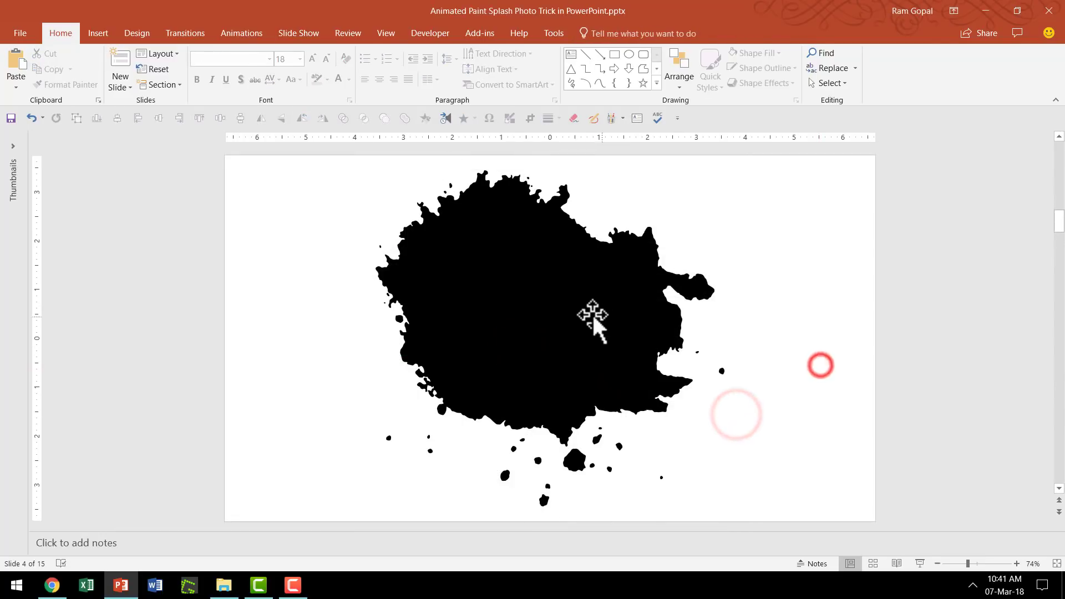
click(481, 251)
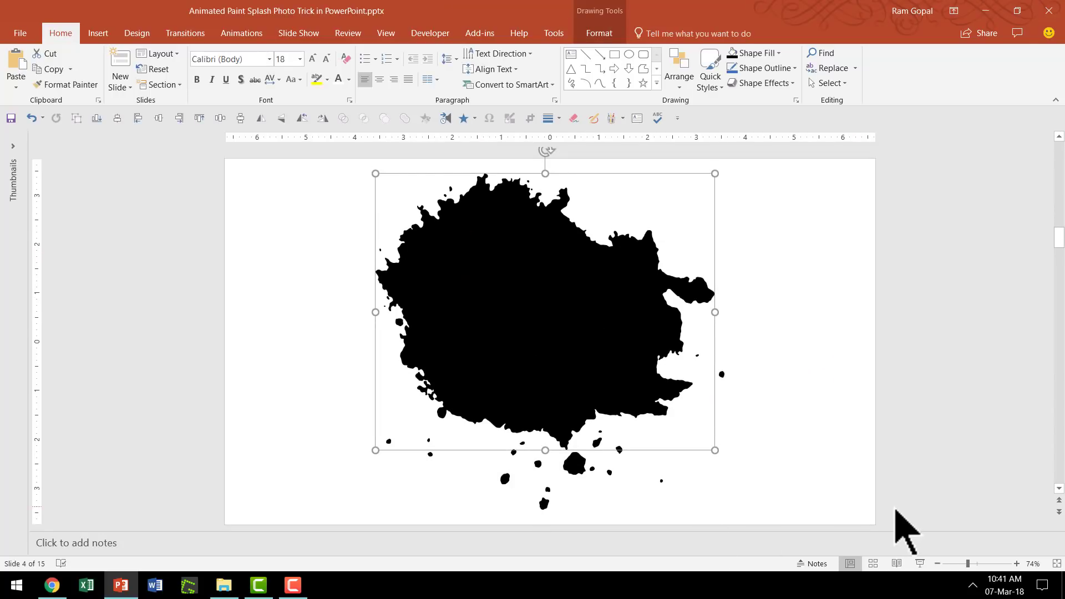
Cut the large splash, delete all remaining droplets, then paste the large splash back
key(Delete)
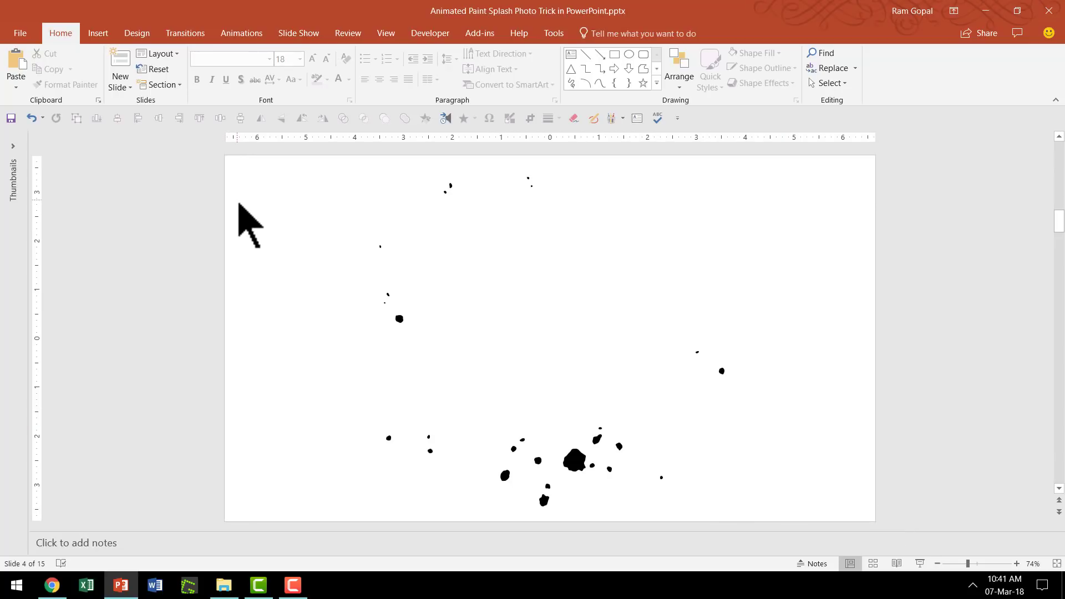
key(ctrl+a)
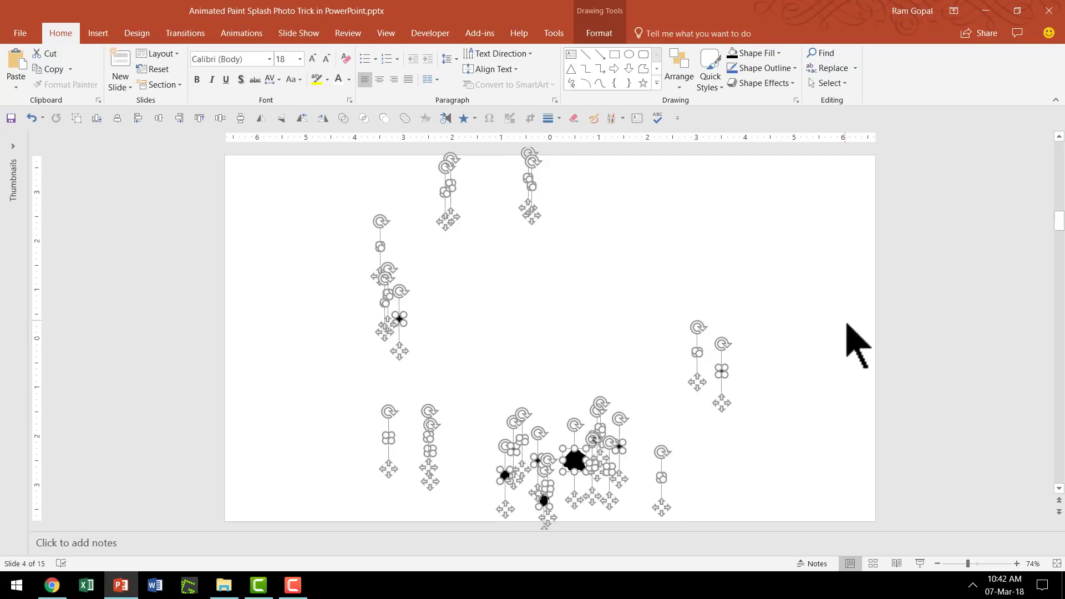
key(Delete)
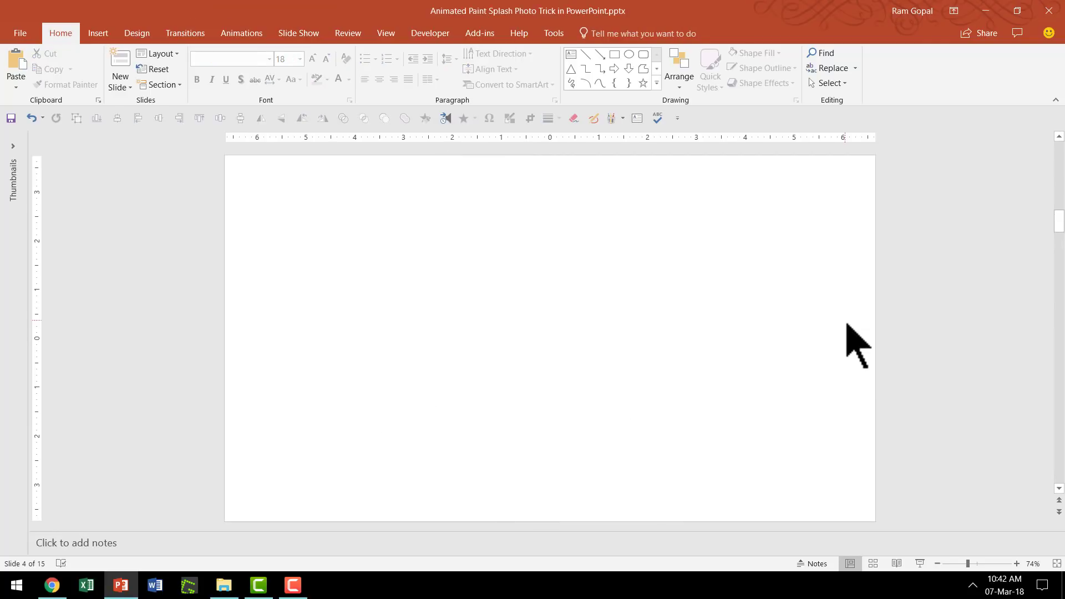
key(ctrl+v)
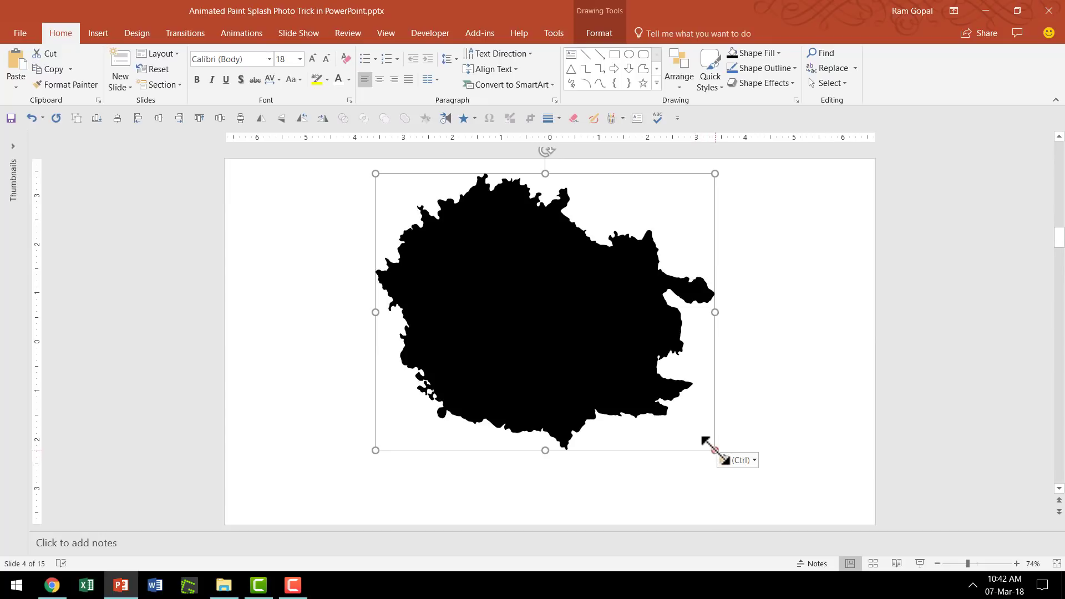
Shrink the splash to about half size and move it to the slide's top-left
drag(715, 450, 474, 296)
drag(455, 218, 341, 225)
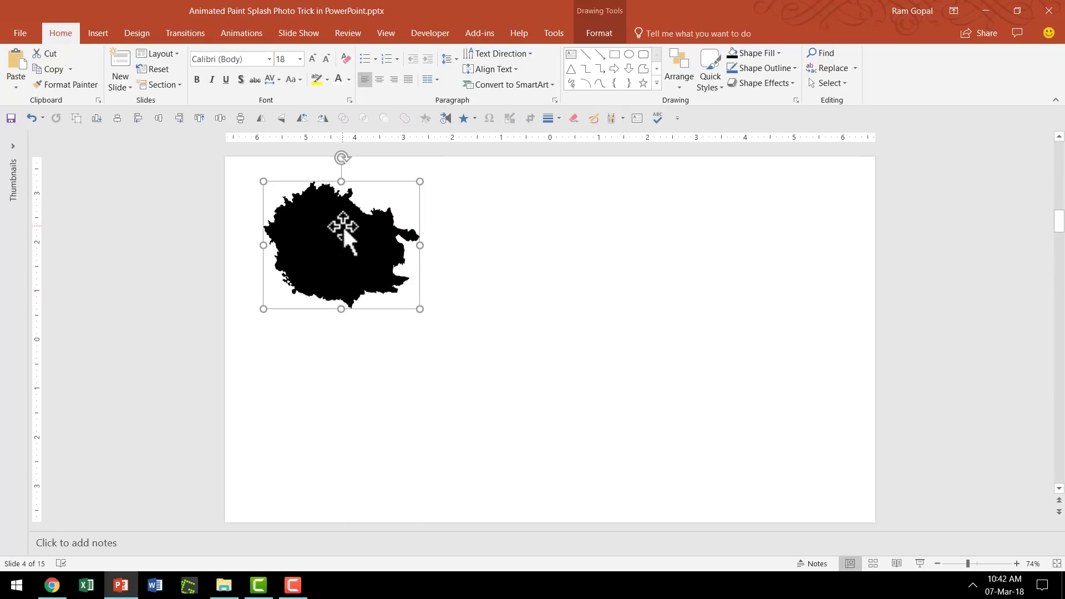
click(651, 388)
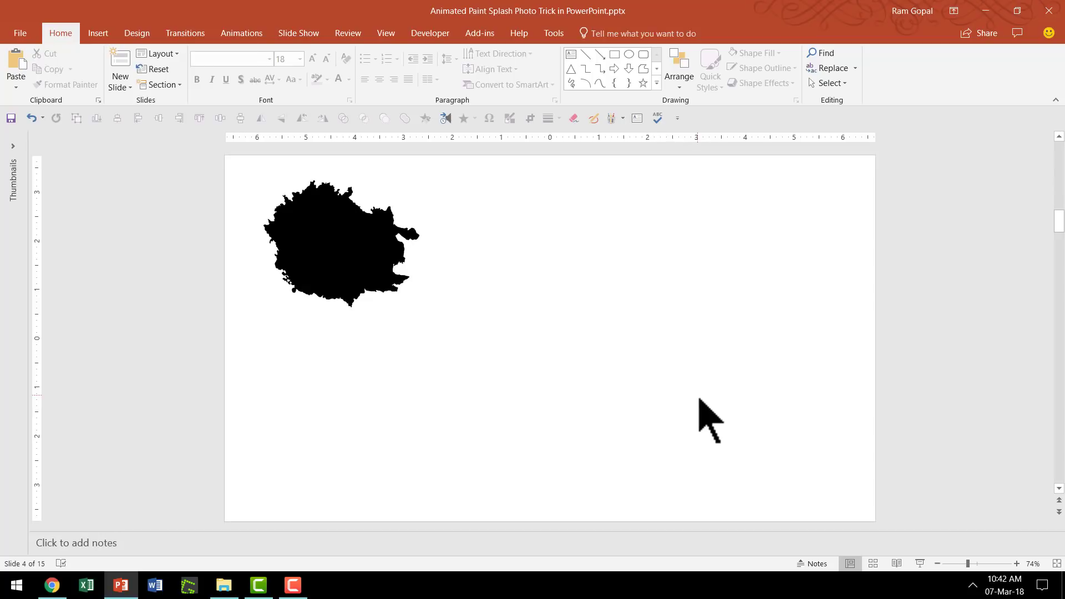
Add two rotated duplicates of the splash overlapping it to widen the shape, then go to slide 5
click(366, 251)
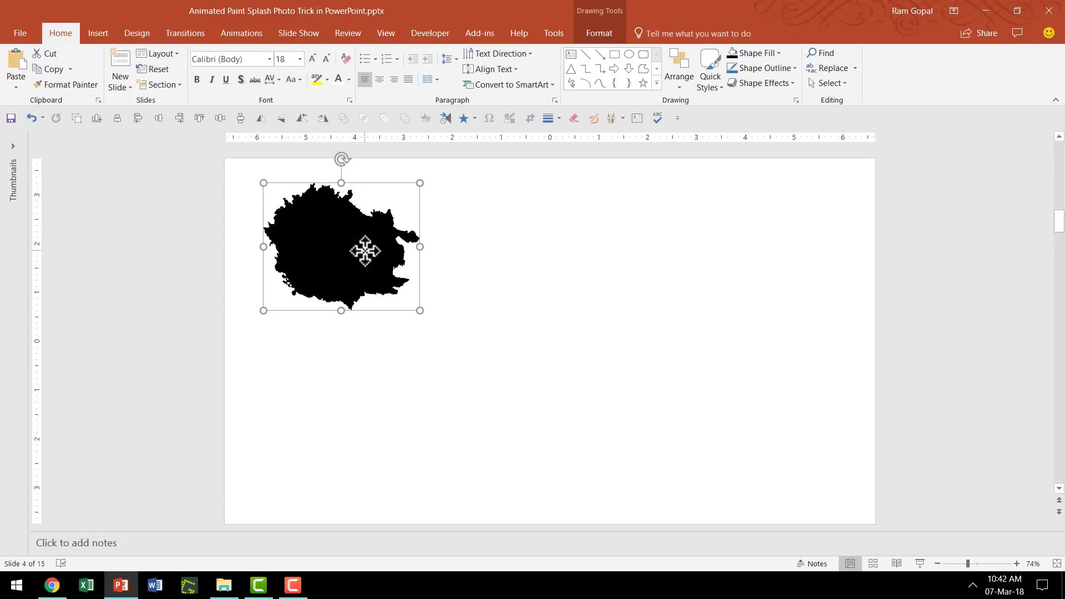
drag(365, 251, 427, 251)
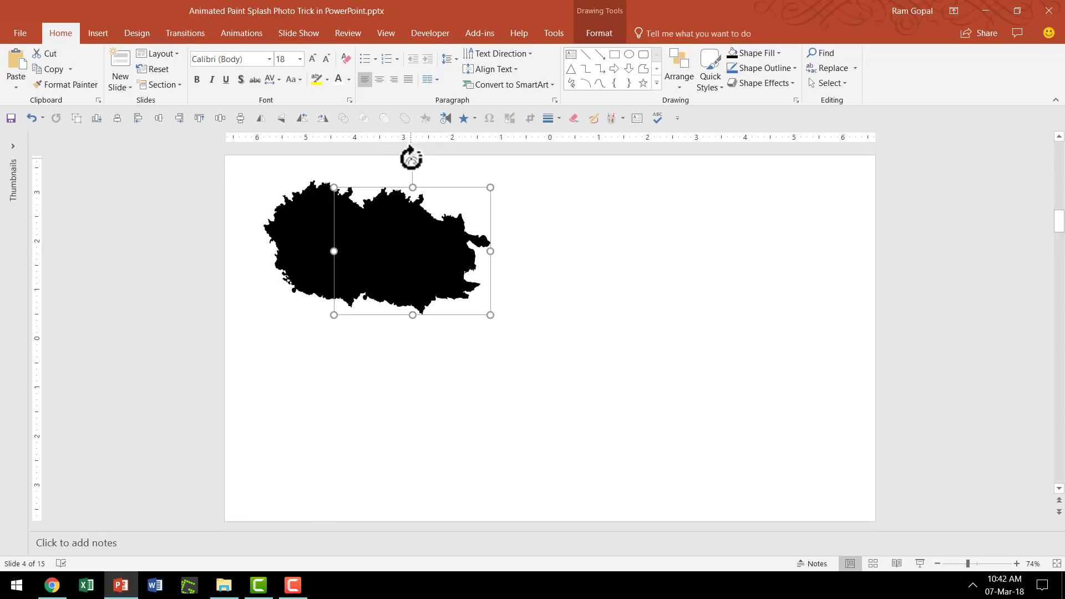
drag(411, 160, 461, 180)
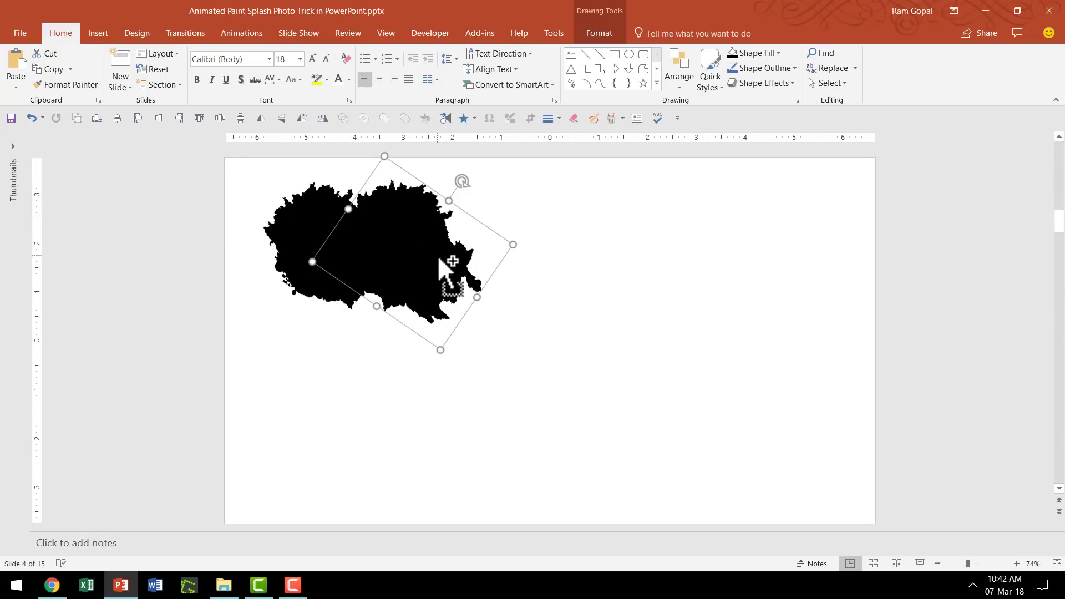
key(ctrl+d)
drag(445, 257, 542, 238)
drag(600, 171, 443, 211)
drag(570, 245, 478, 251)
click(784, 344)
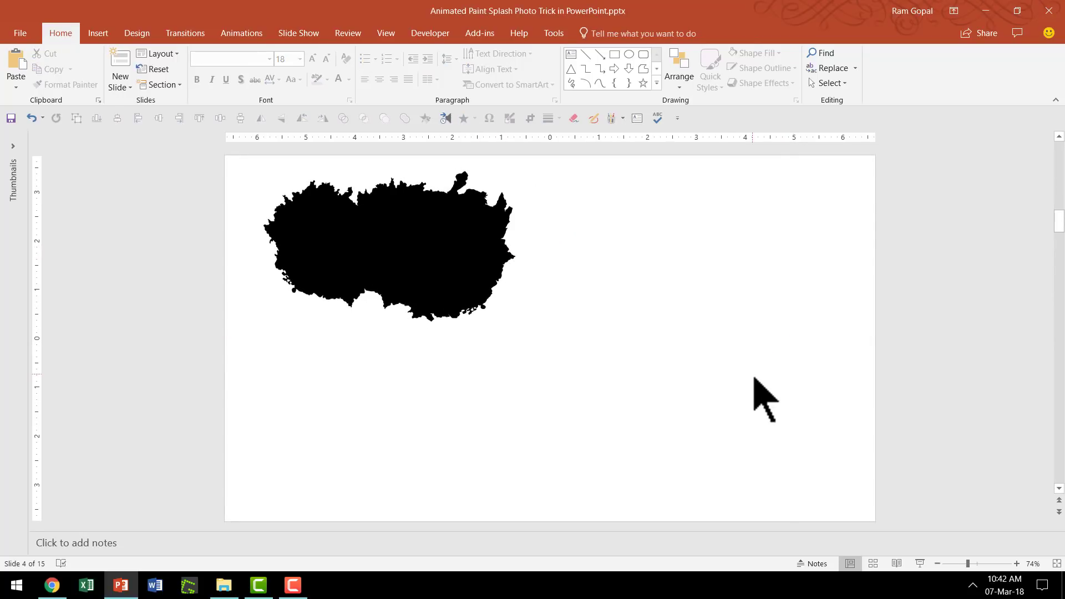
scroll(755, 378, down, 1)
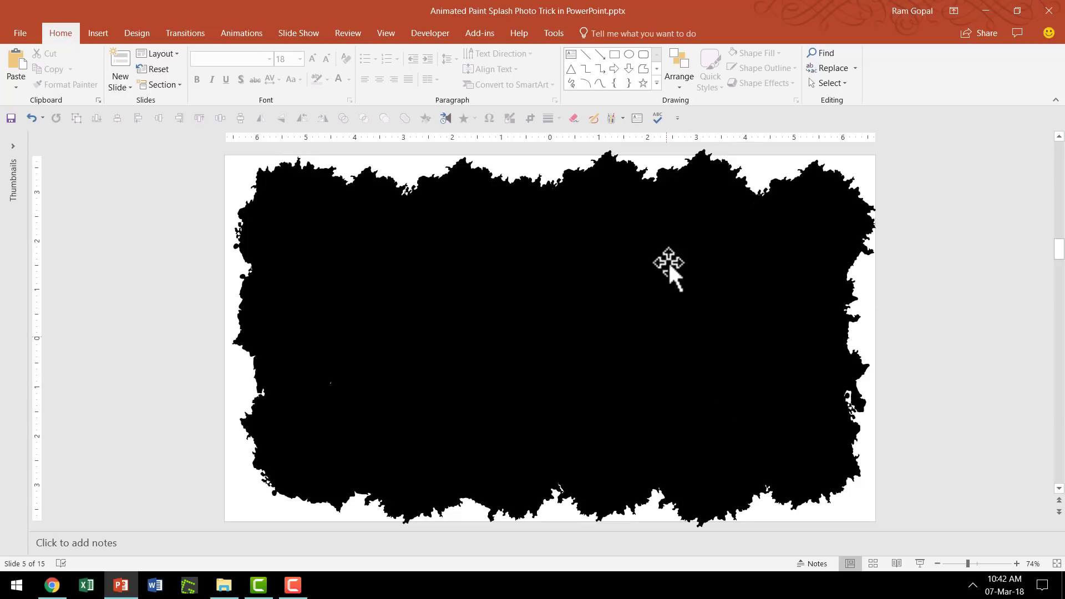
Reposition and tilt a rectangle into a diamond over the black splash
click(701, 205)
mouse_move(827, 218)
mouse_down()
mouse_move(802, 445)
mouse_move(754, 464)
mouse_move(637, 464)
mouse_up()
drag(544, 449, 488, 433)
drag(424, 375, 334, 377)
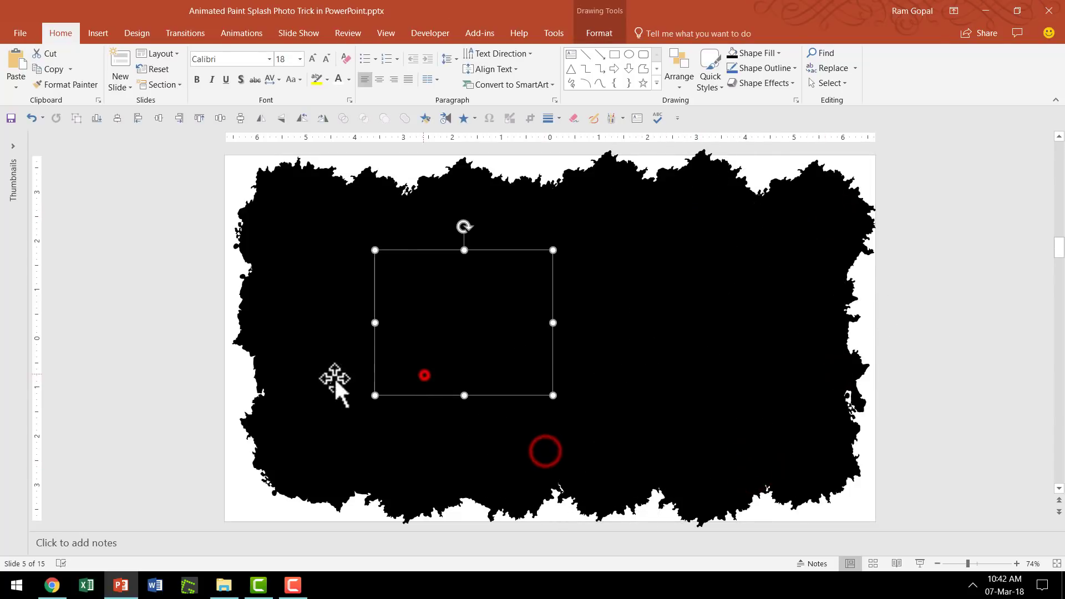
drag(303, 414, 675, 382)
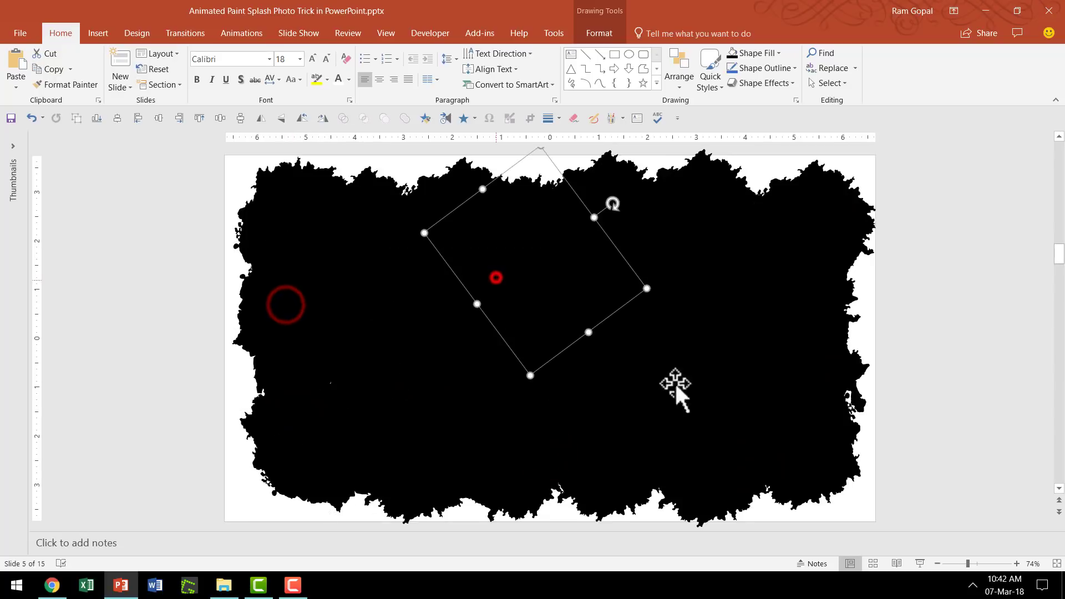
click(968, 452)
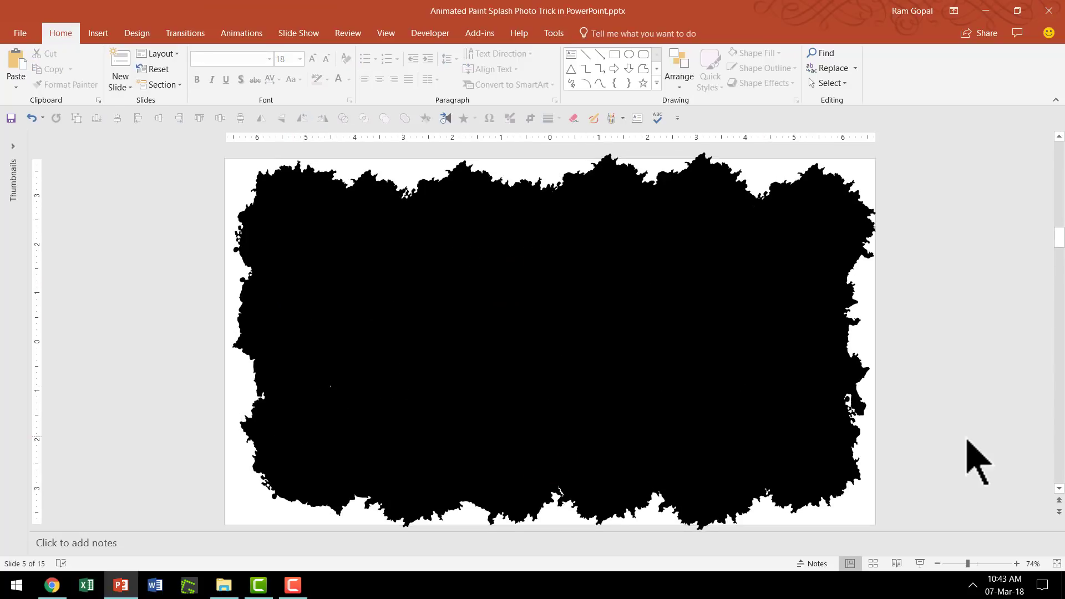
Select all shapes on slide 5 to reveal the overlapping splash copies, then go to slide 6
click(817, 248)
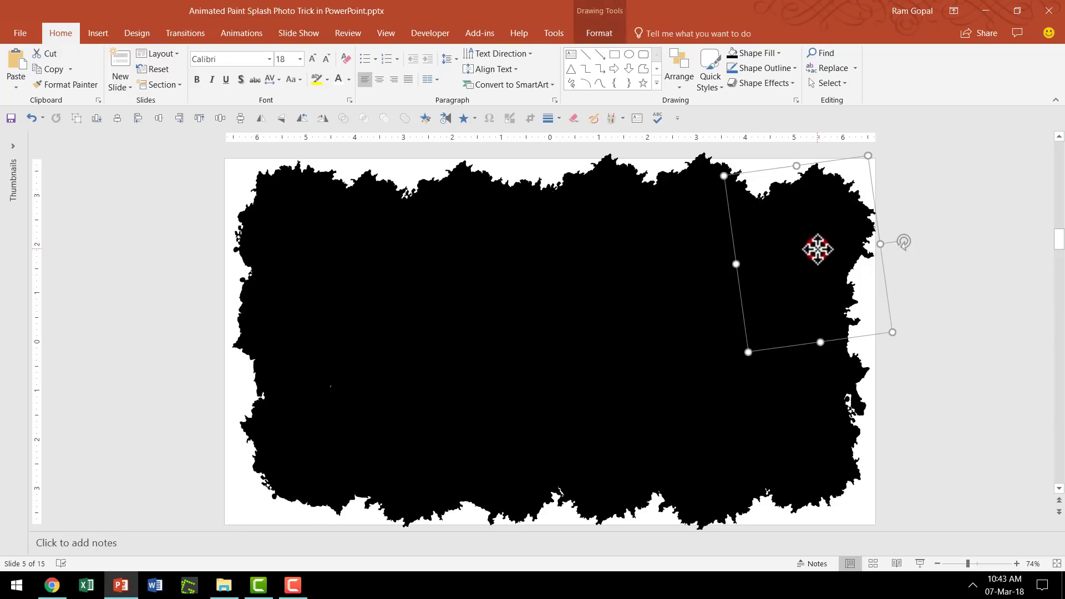
key(ctrl+a)
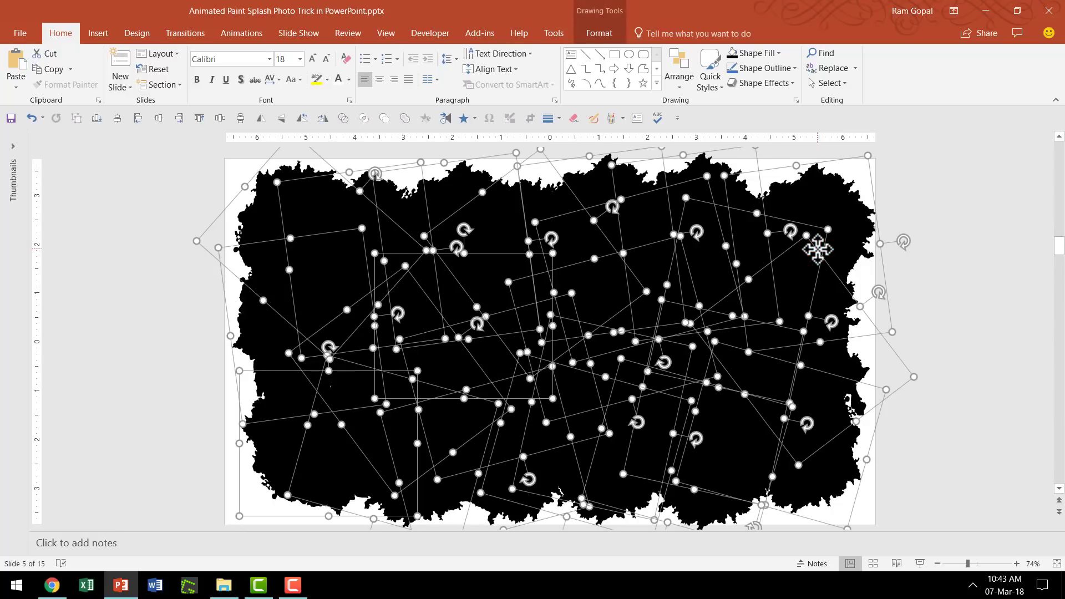
click(963, 247)
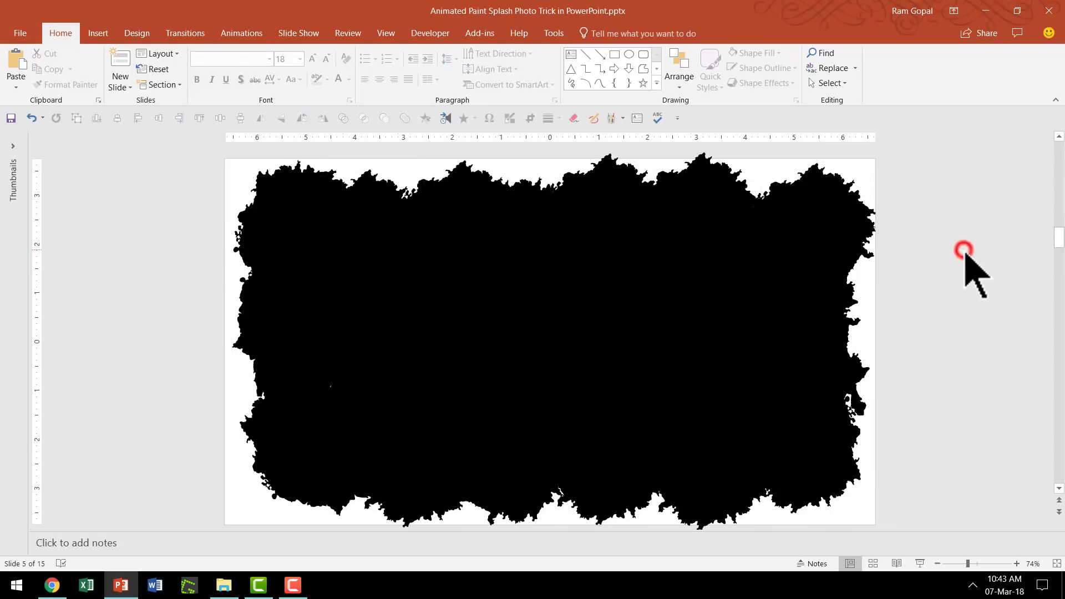
scroll(966, 253, down, 1)
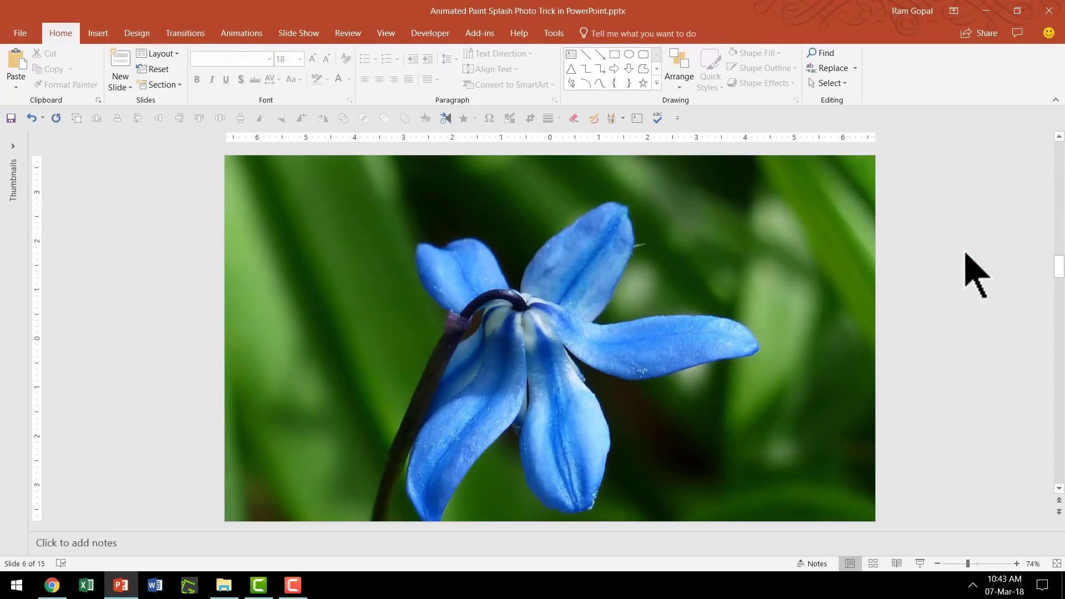
Paste the black splash shapes over the blue flower photo on slide 6
mouse_move(741, 309)
mouse_down()
mouse_move(739, 352)
mouse_move(743, 306)
mouse_up()
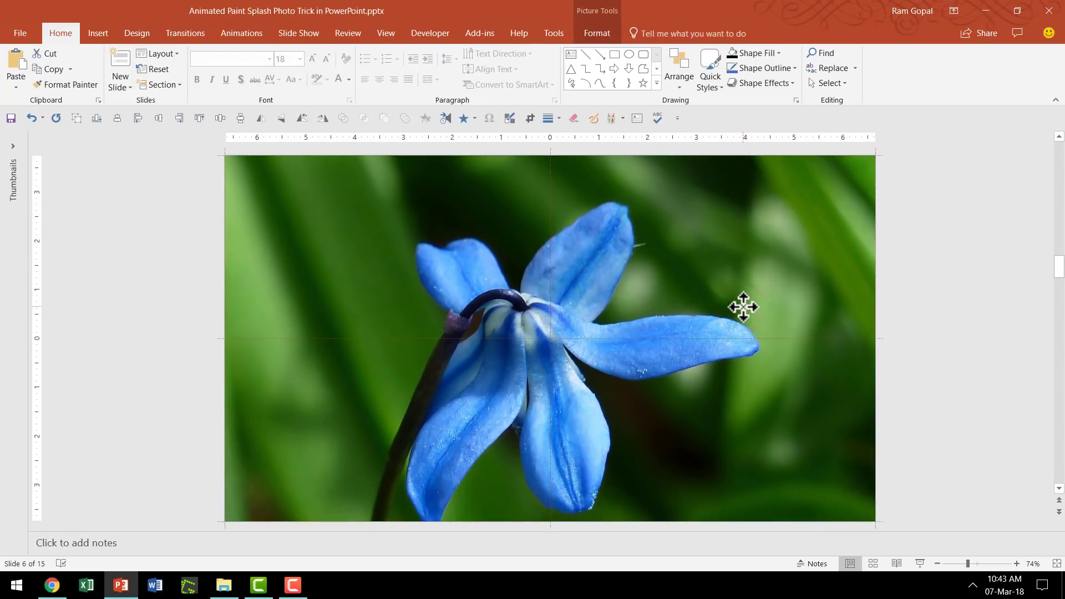
click(940, 303)
key(ctrl+v)
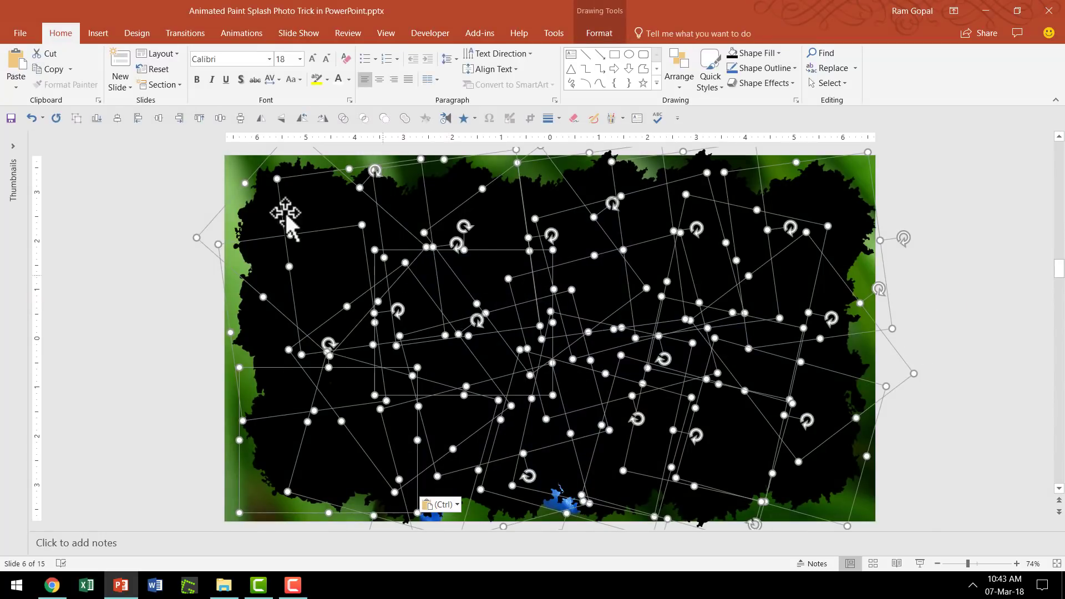
click(942, 355)
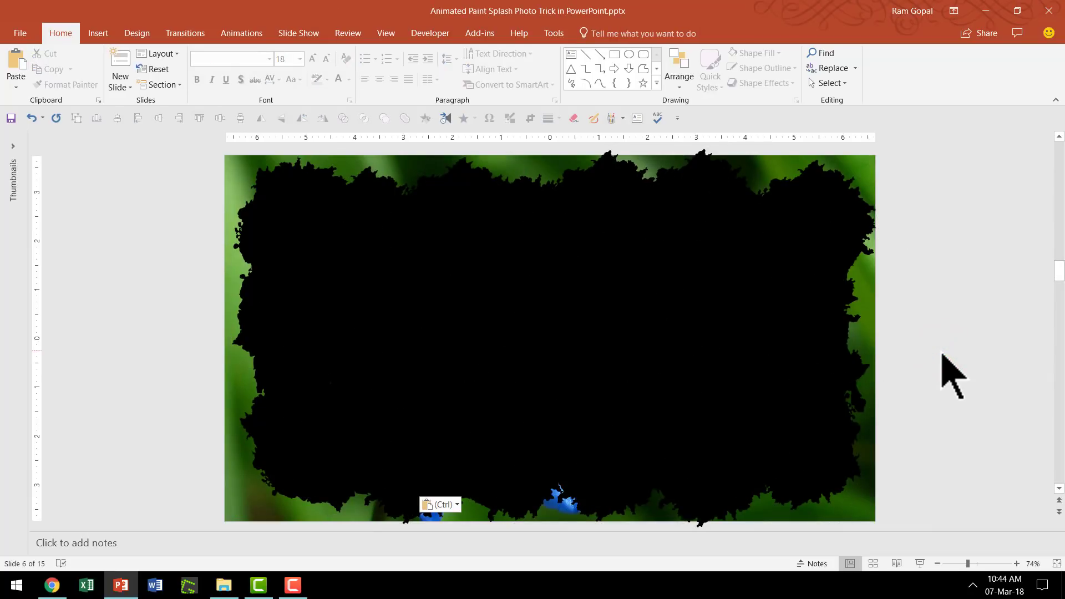
Intersect the flower photo with the hidden rotated square to cut a green splash-shaped piece
click(227, 162)
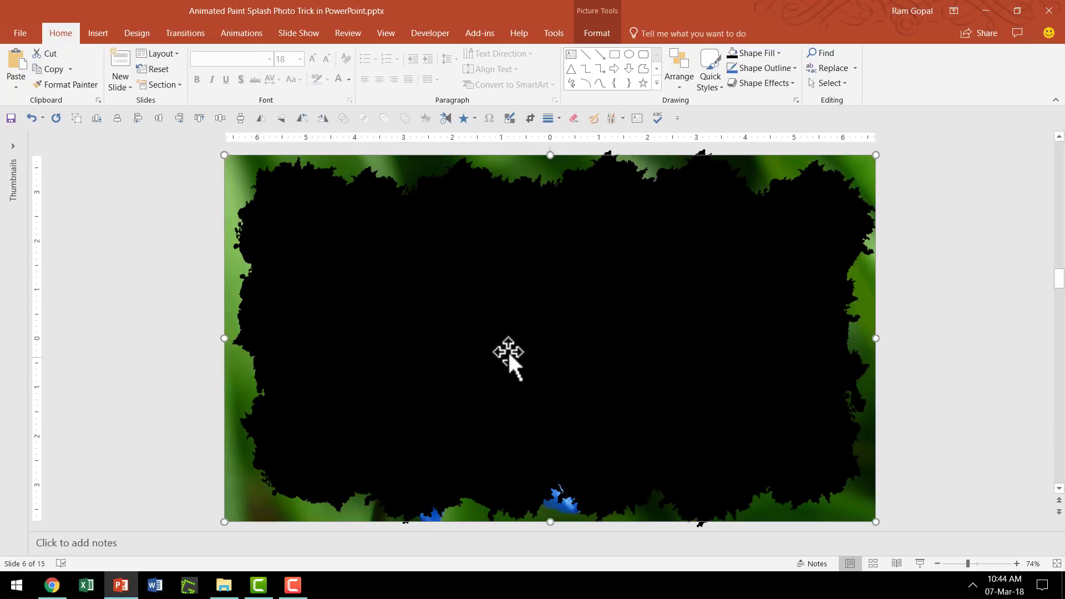
click(288, 181)
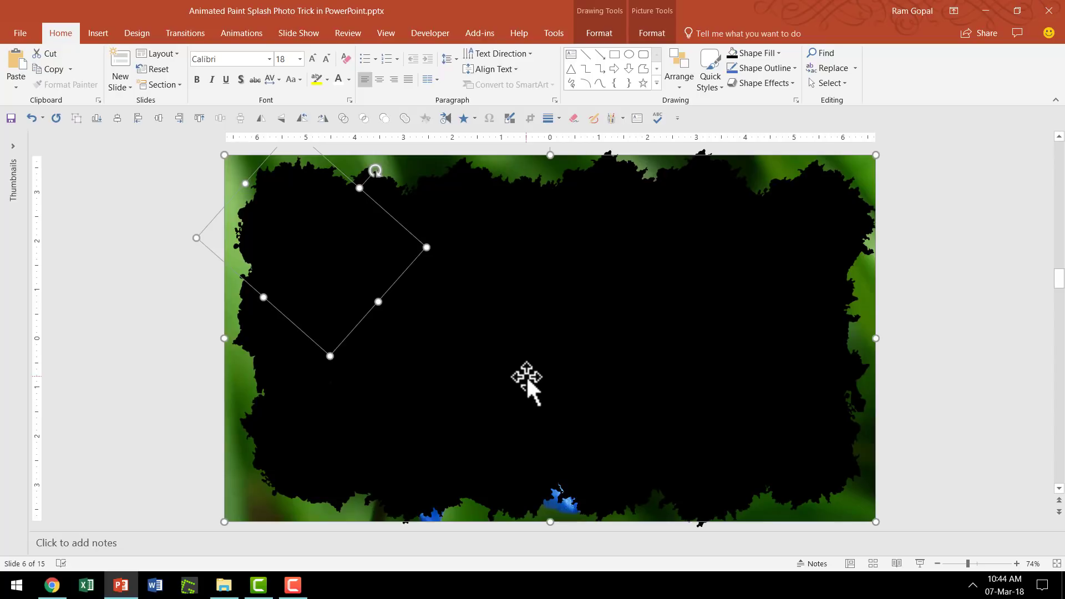
click(616, 36)
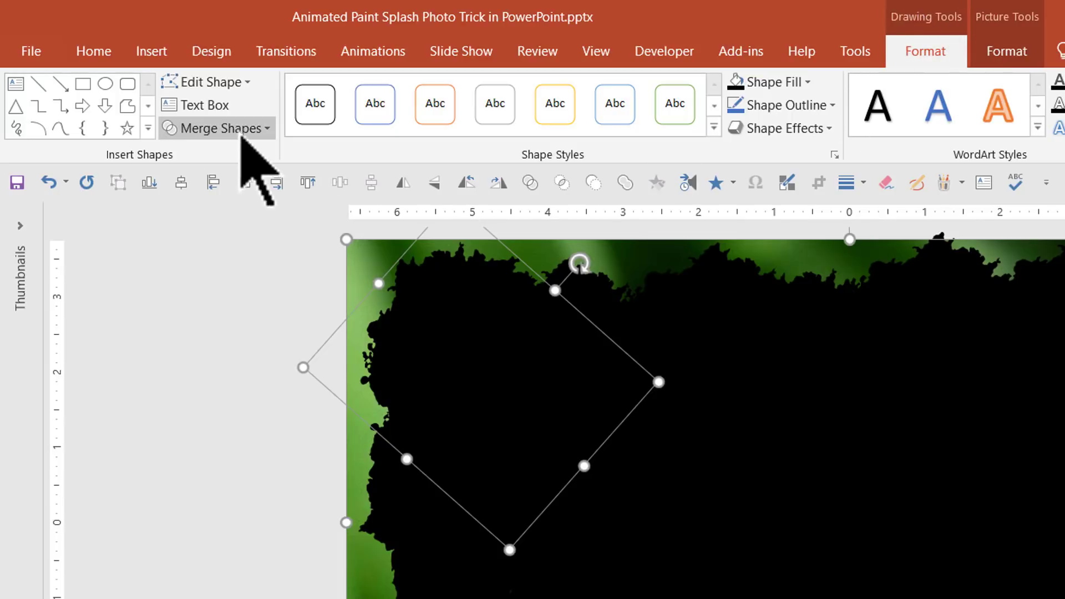
click(242, 134)
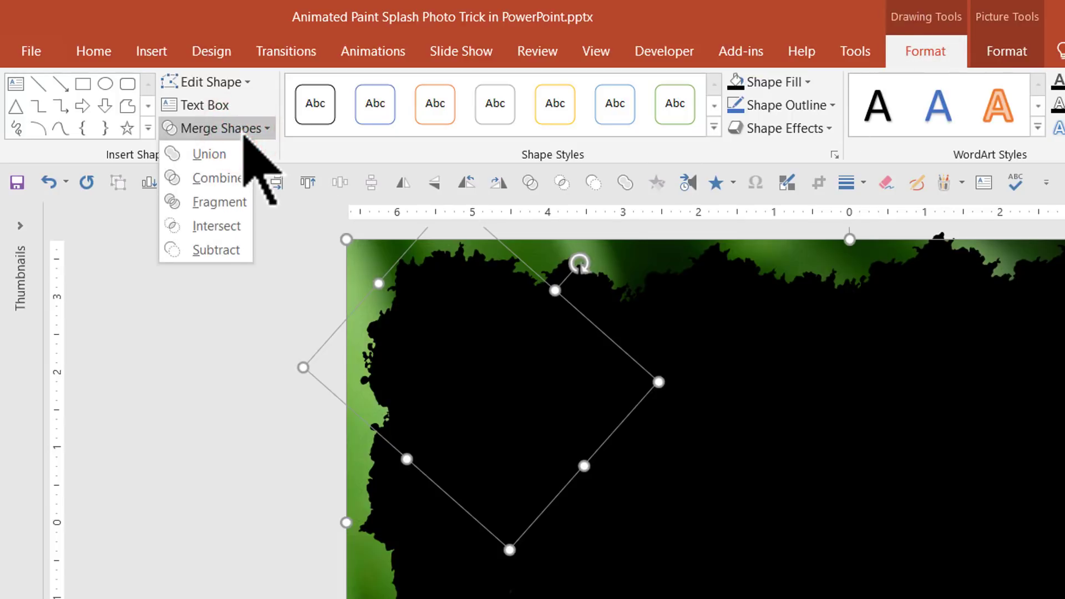
click(218, 225)
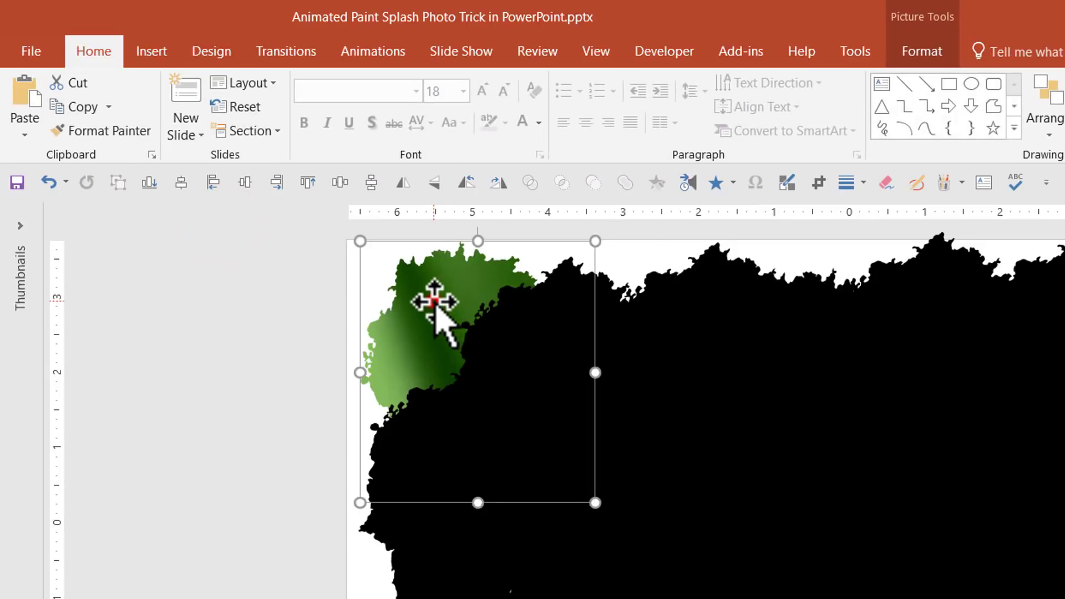
drag(434, 302, 177, 302)
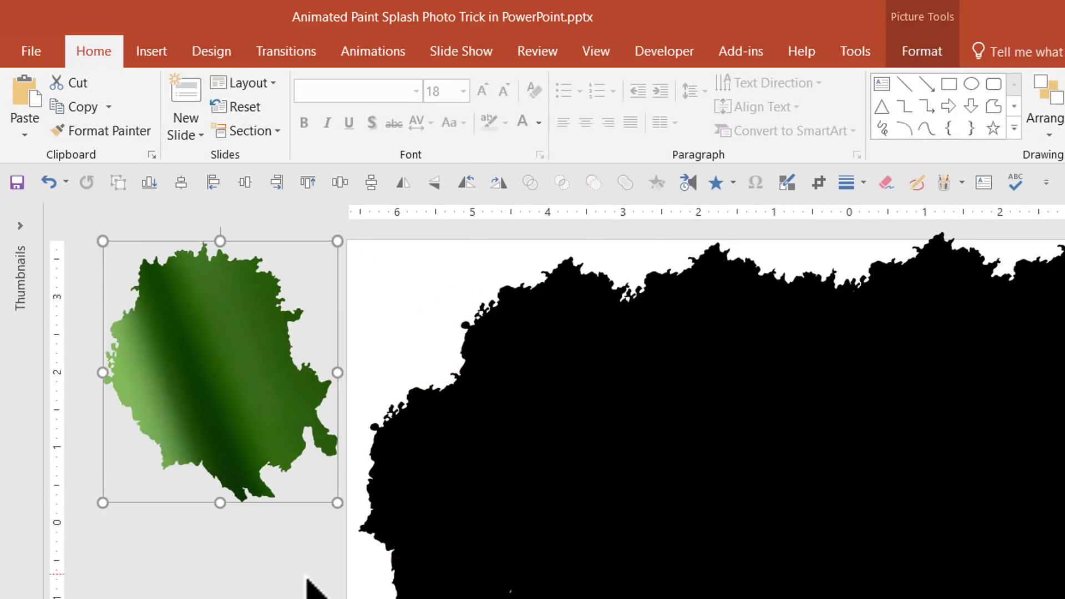
key(ctrl+z)
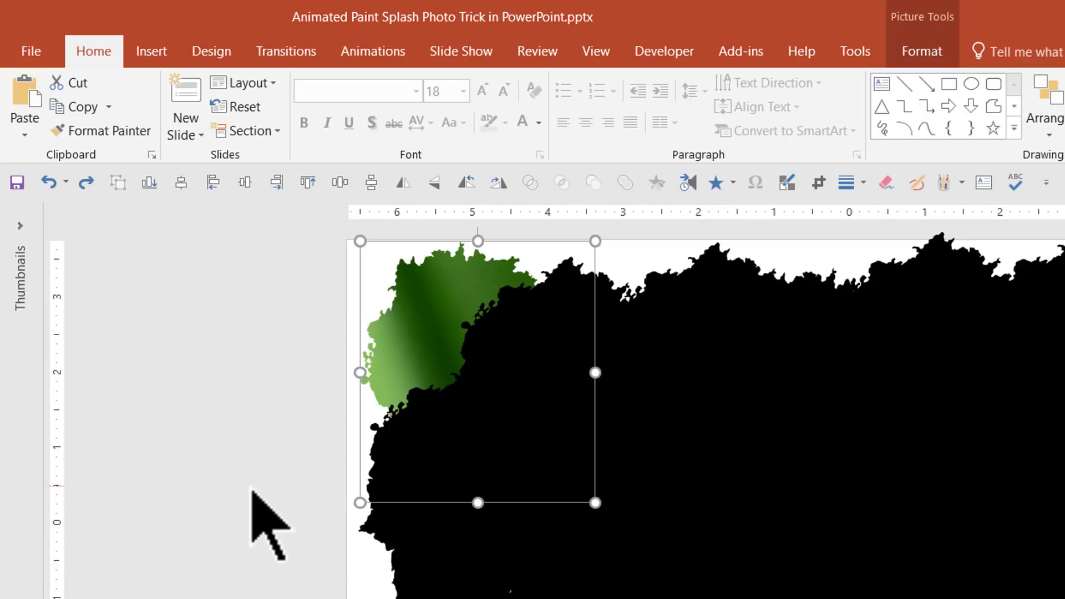
click(249, 487)
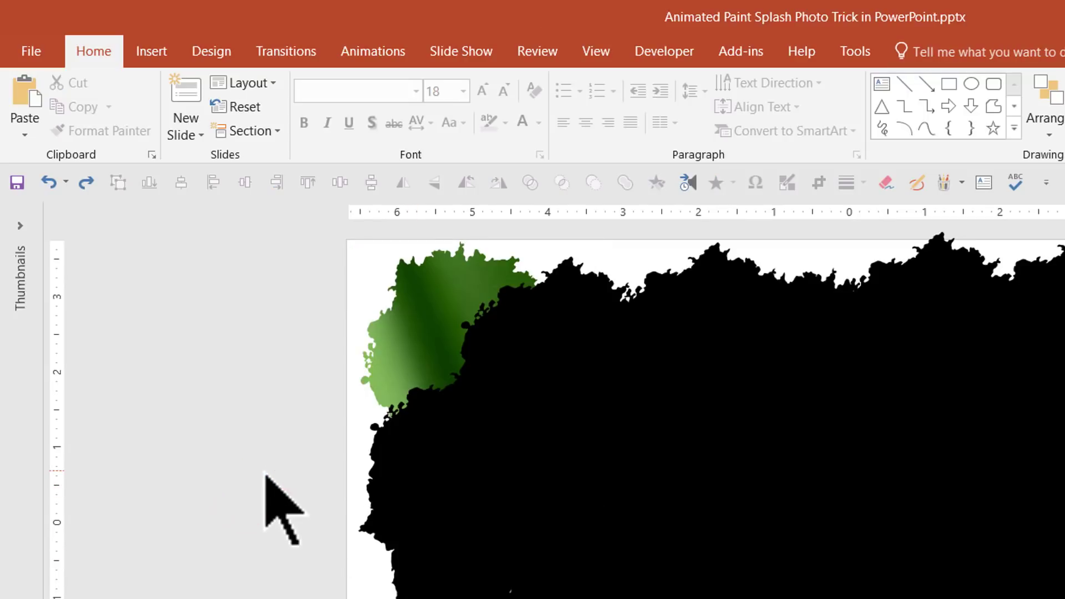
Paste another copy of the flower photo and send it behind the splash shapes
key(ctrl+v)
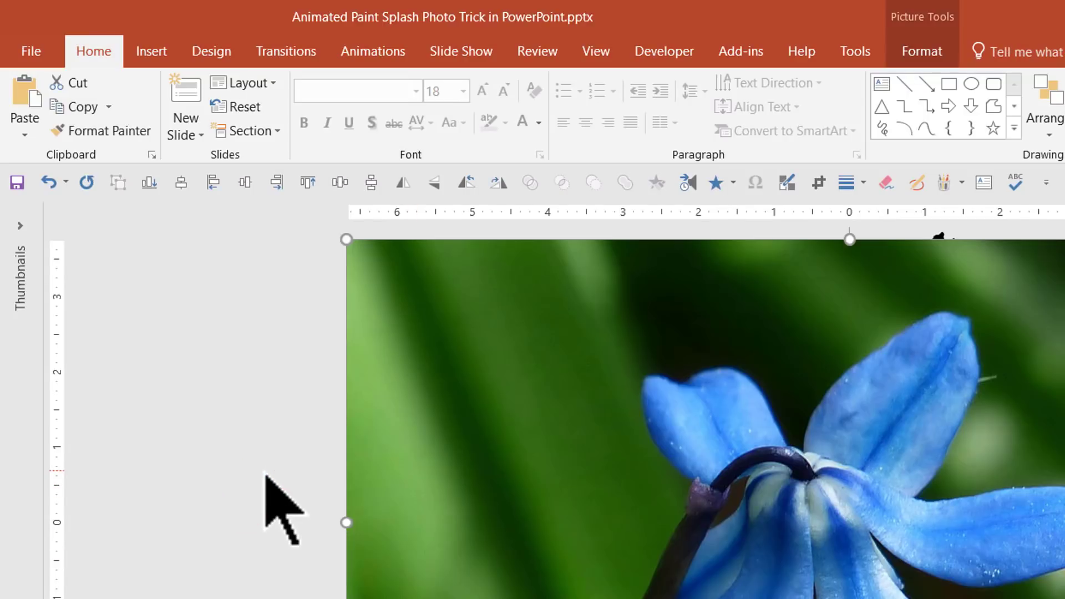
right_click(477, 364)
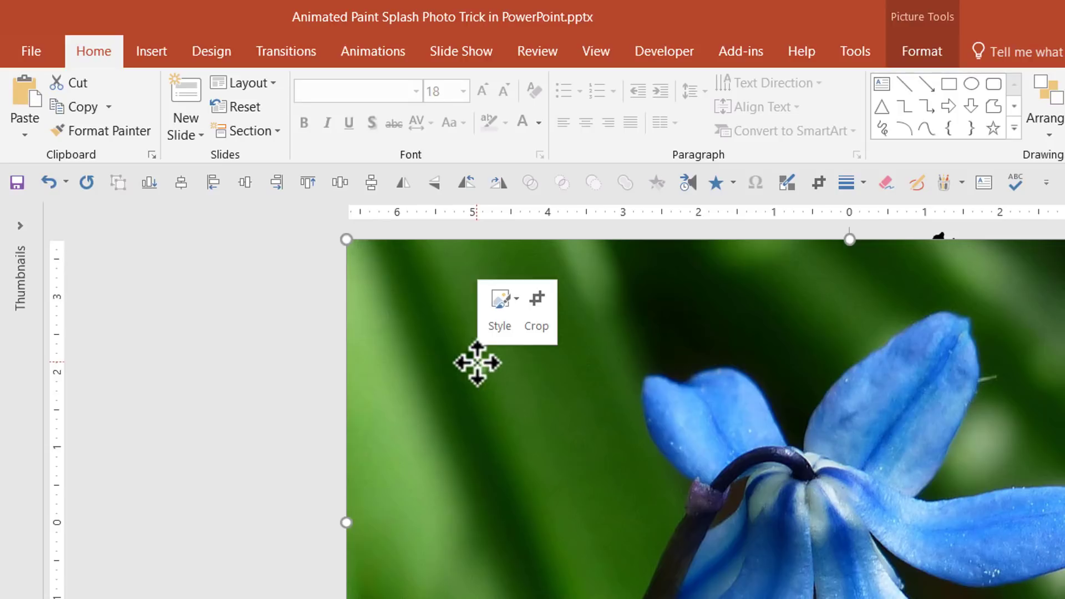
click(534, 564)
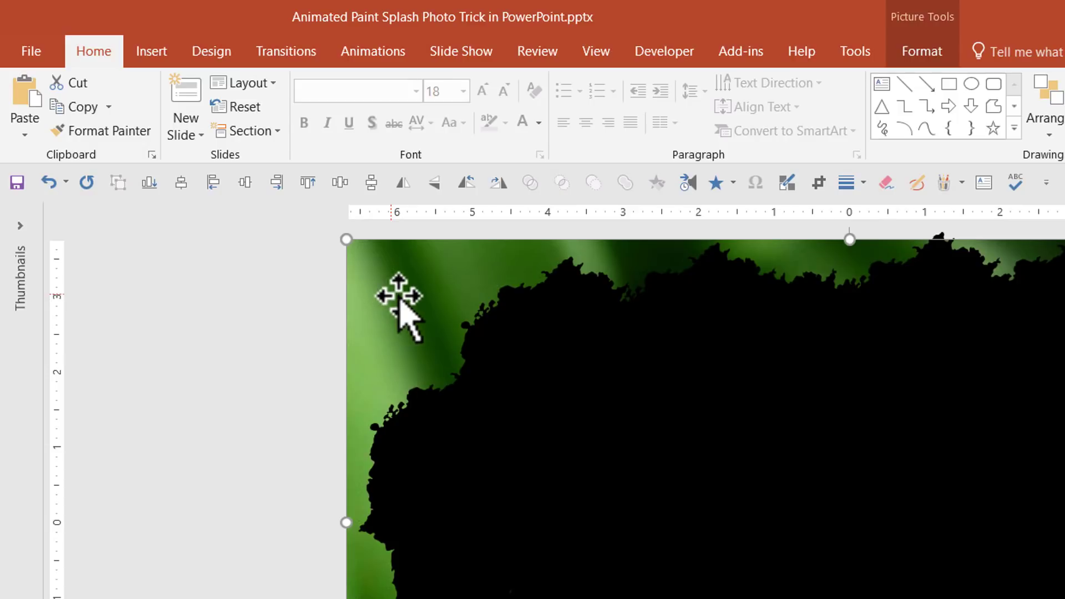
Intersect the photo with a tilted rectangle, then check the resulting green pieces
shift+click(570, 311)
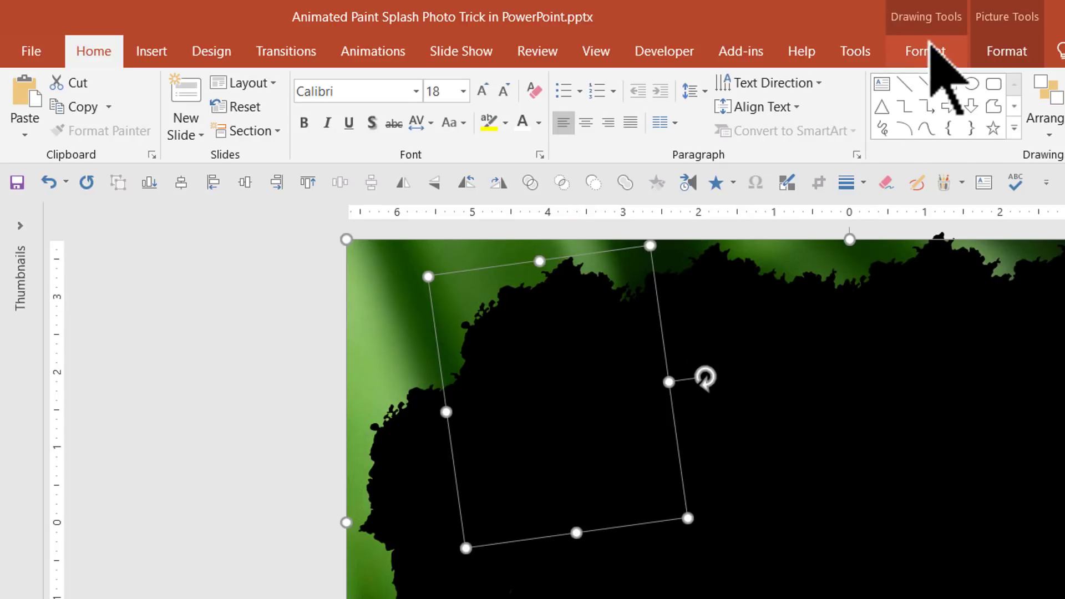
click(927, 51)
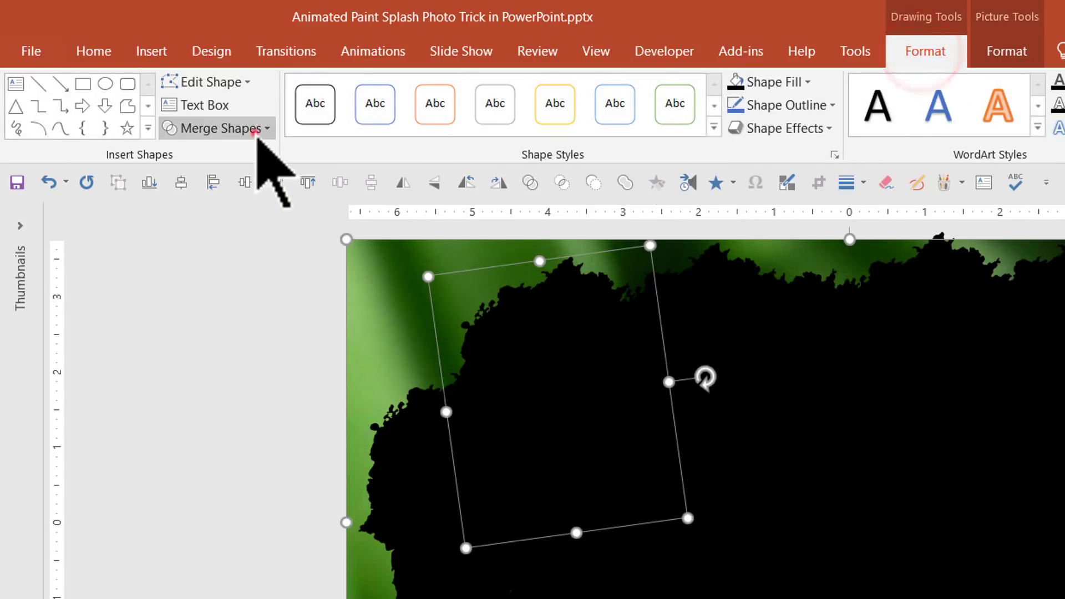
click(251, 132)
click(222, 228)
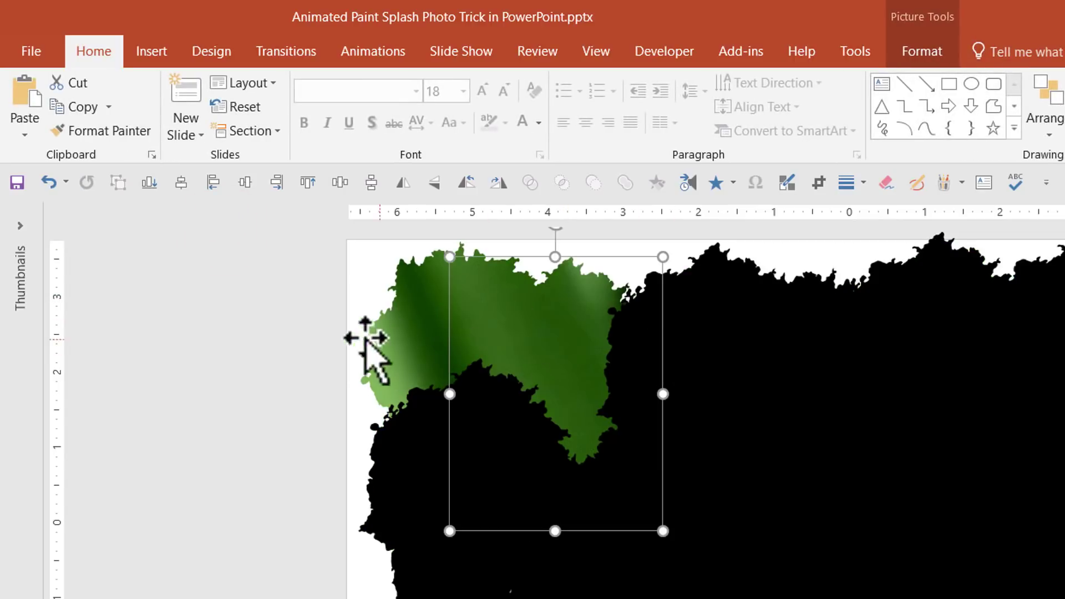
click(255, 335)
drag(399, 304, 279, 311)
drag(534, 305, 575, 277)
key(ctrl+z)
key(ctrl+z)
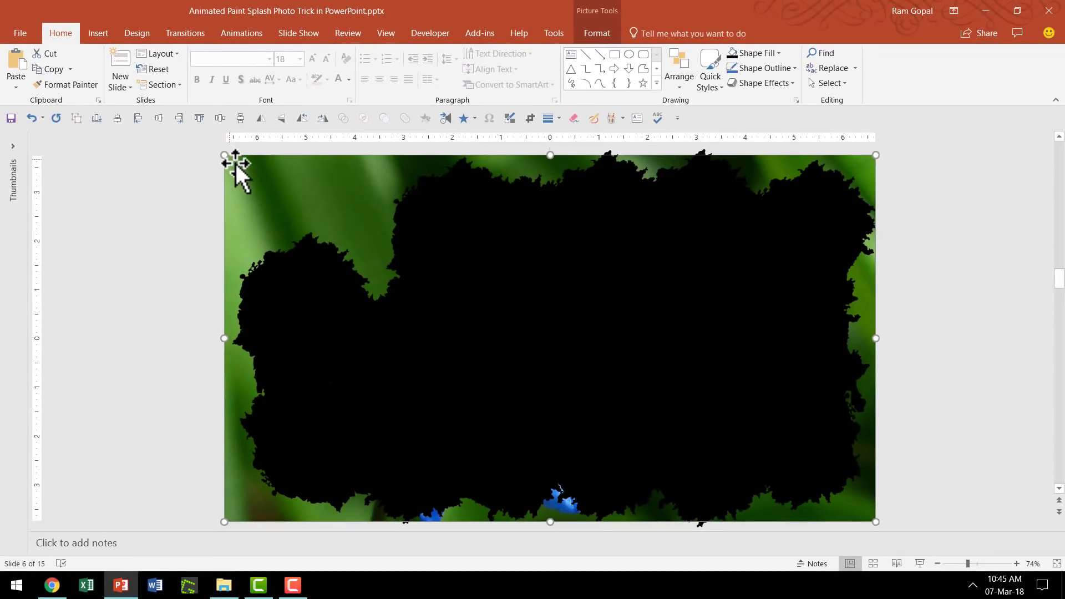
Intersect the picture with the rotated rectangle to cut a second splash piece
click(424, 209)
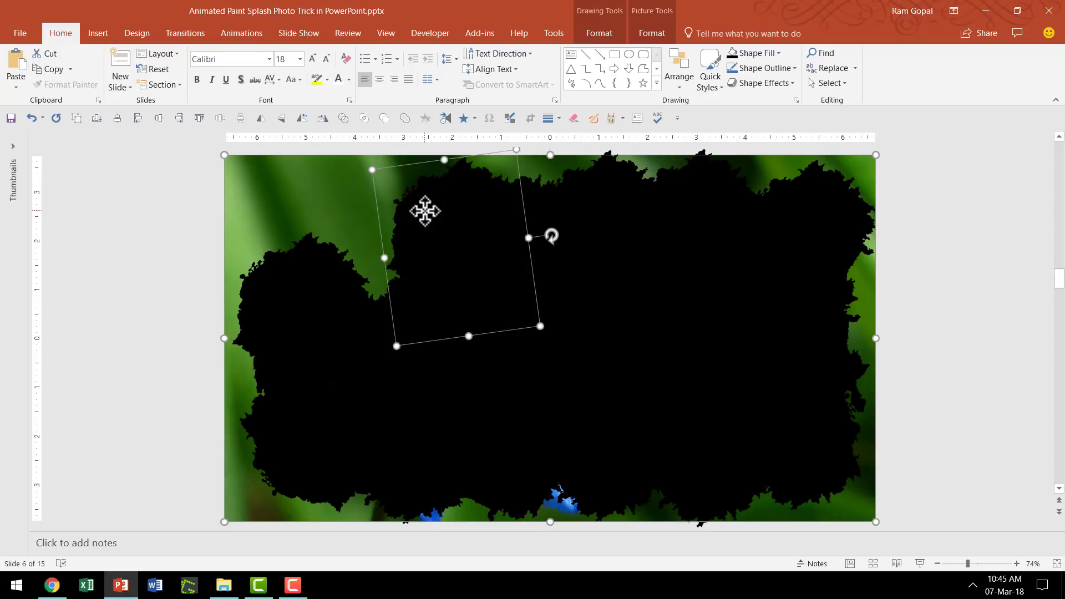
click(599, 34)
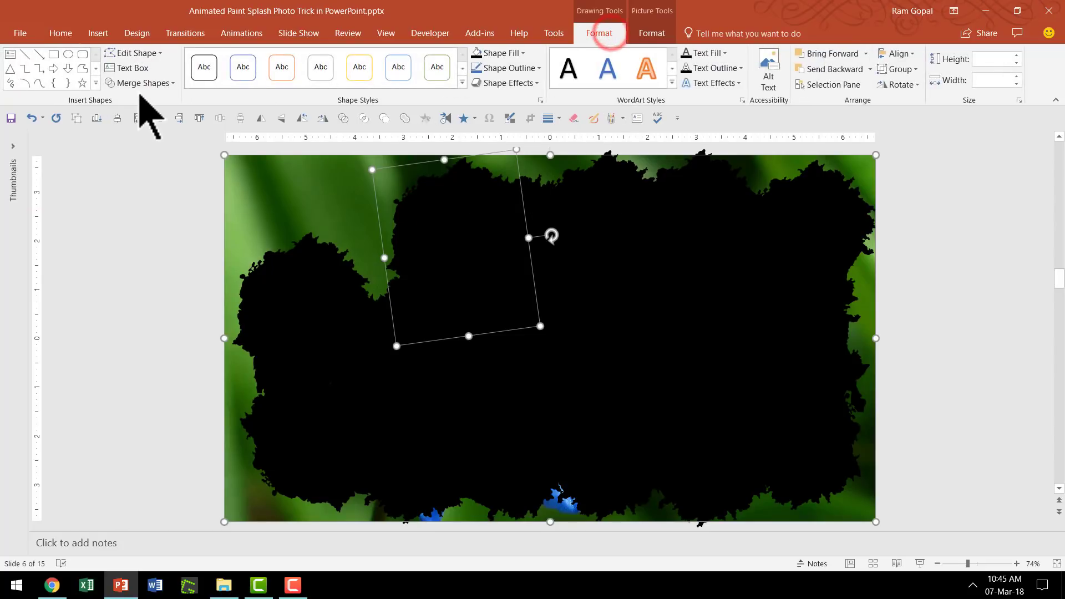
click(141, 83)
click(142, 145)
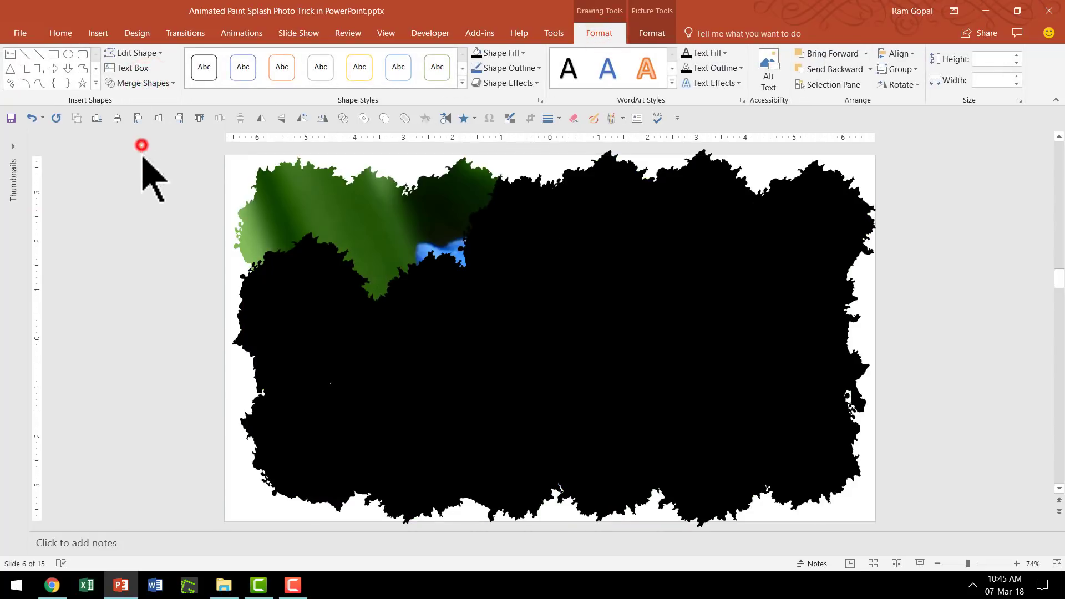
Select the individual splash pieces across the flower photo on slide 7 one by one to inspect them
click(137, 285)
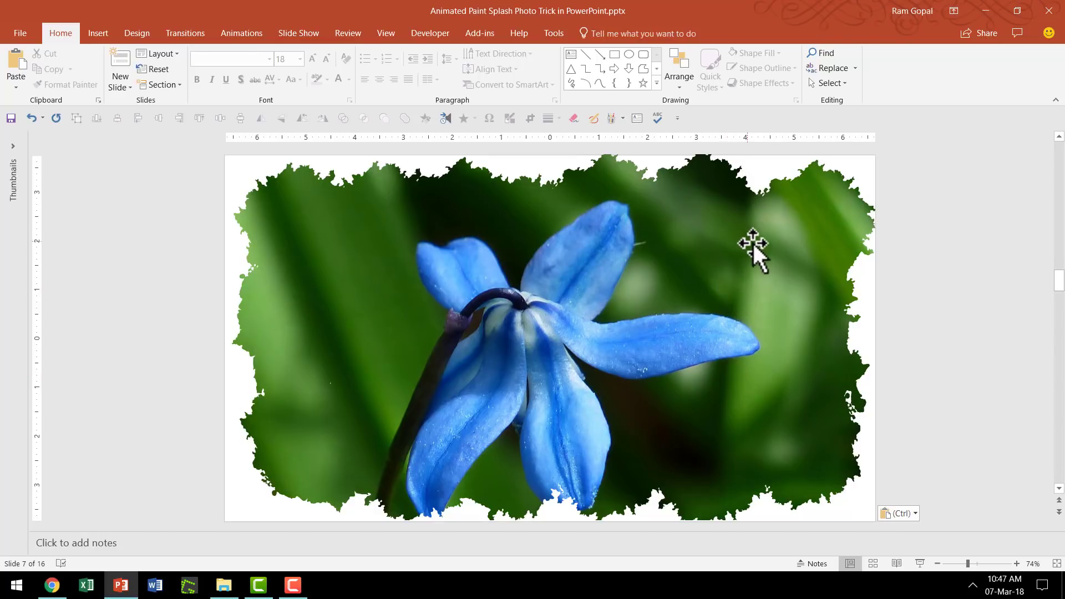
click(821, 206)
click(708, 212)
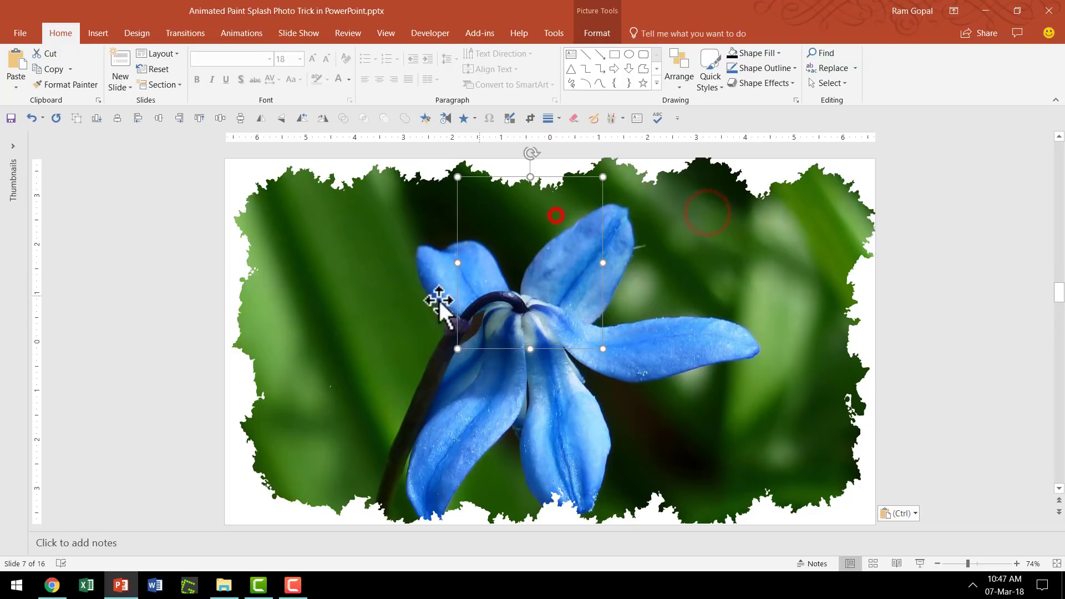
click(369, 250)
click(307, 385)
click(420, 331)
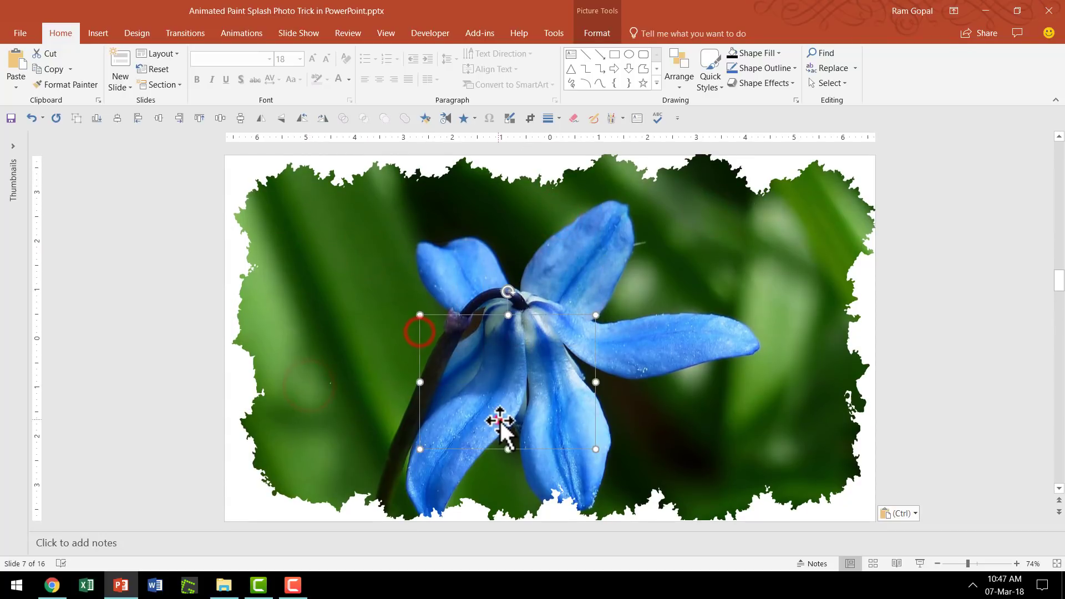
click(496, 419)
click(683, 427)
click(767, 327)
click(820, 472)
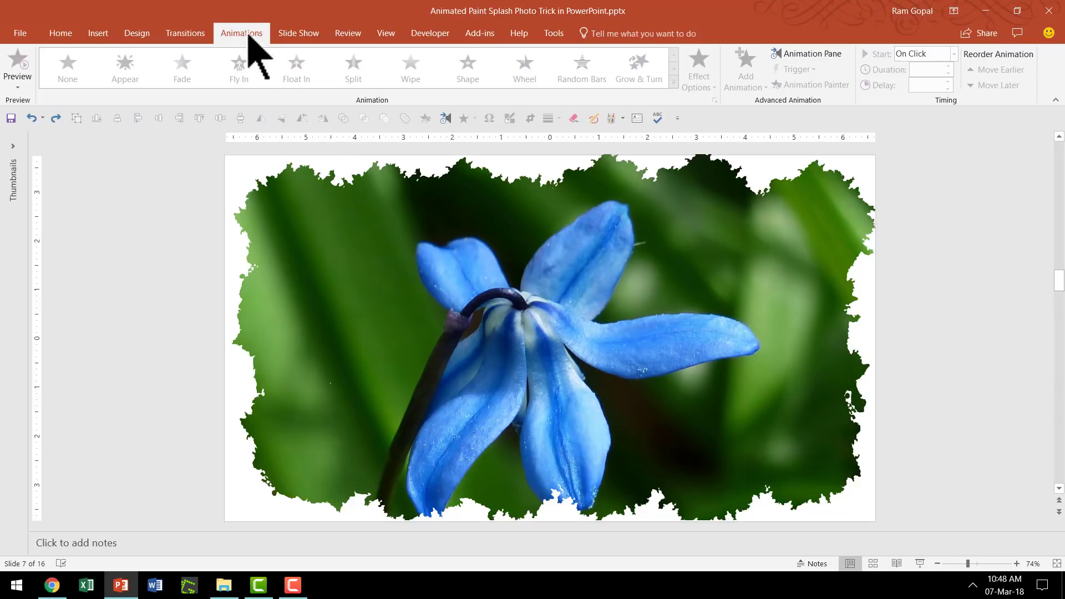
Select all splash pieces and give them the Zoom entrance effect, with the Animation Pane shown
click(816, 54)
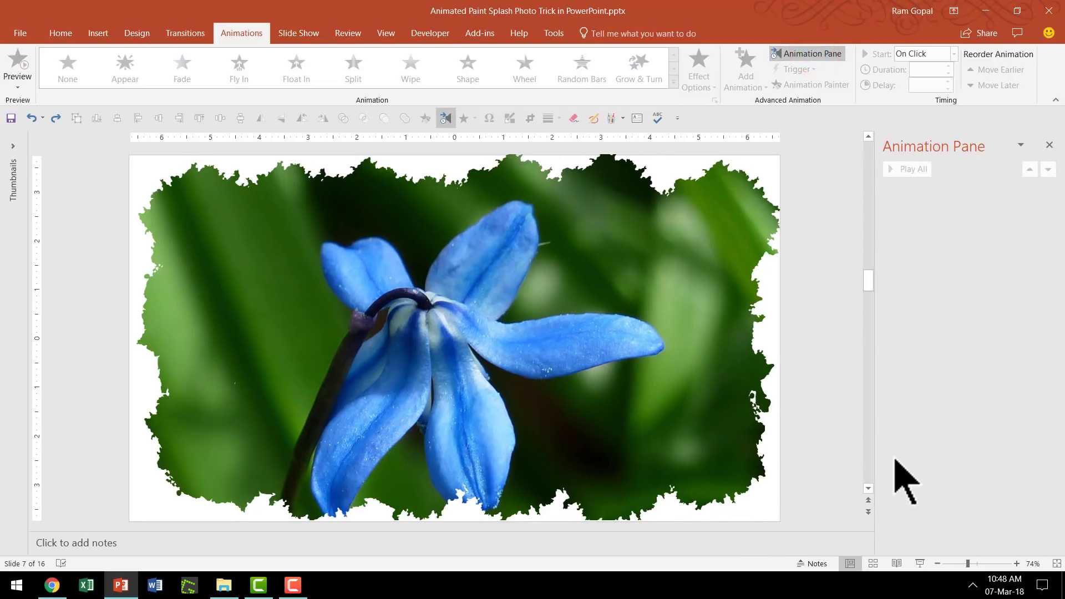
click(621, 268)
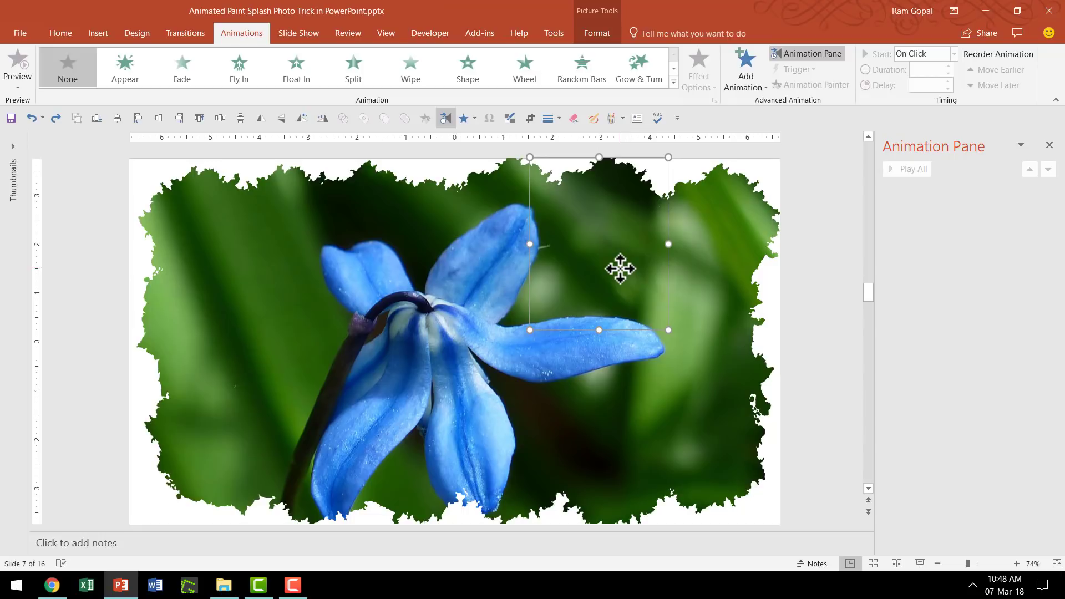
key(ctrl+a)
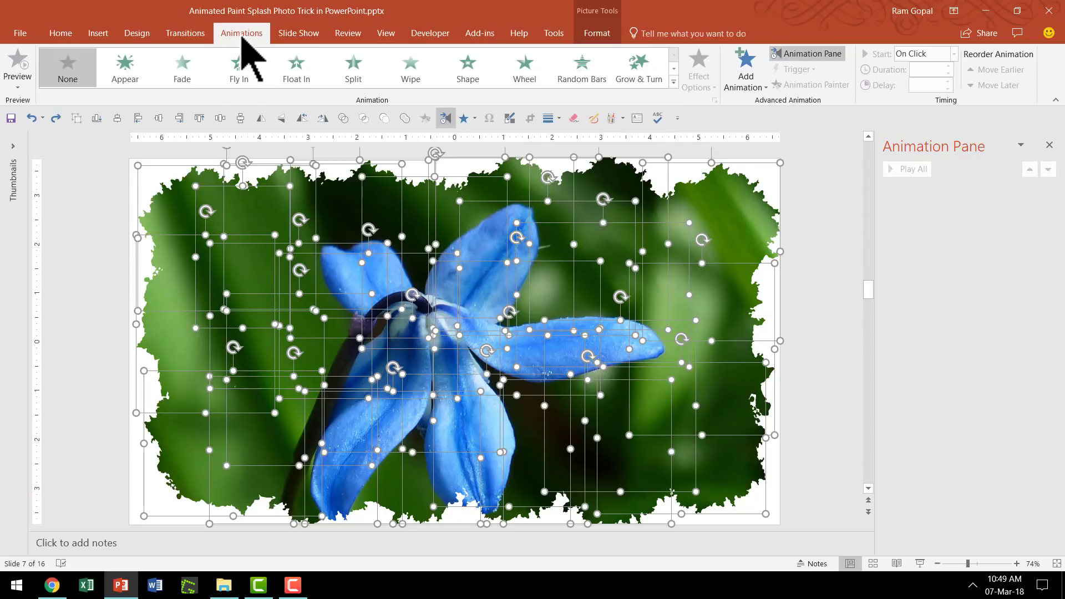
click(673, 82)
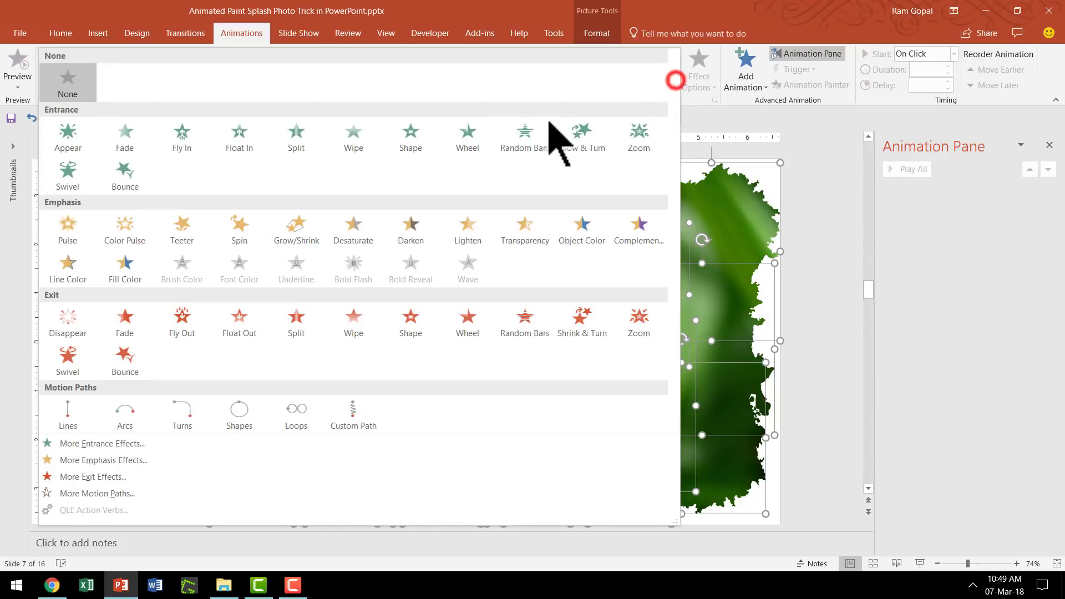
click(638, 139)
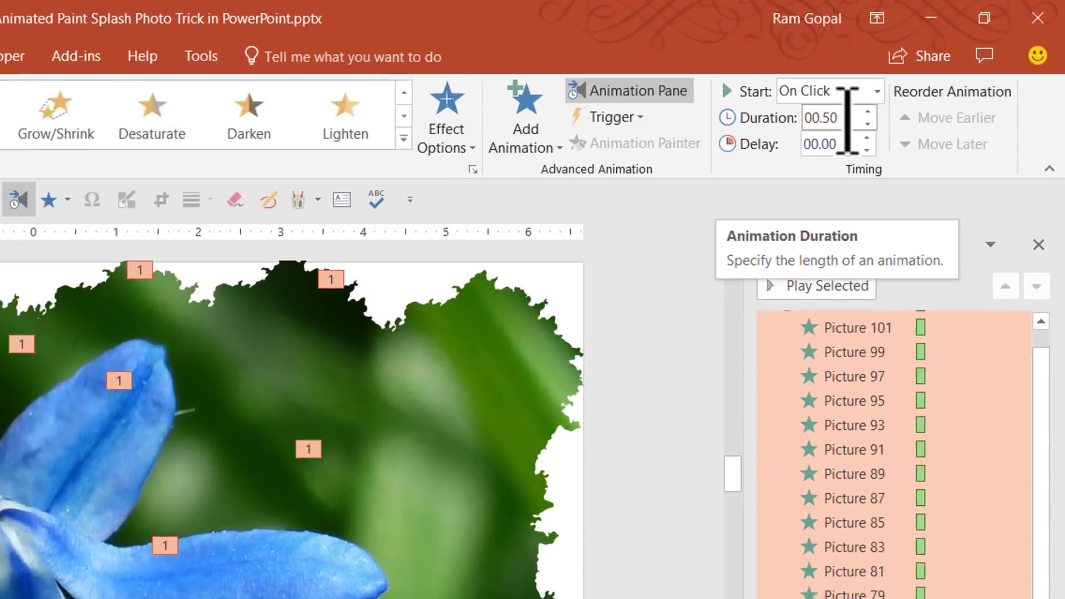
Set the animations' duration to 0.08 seconds and start them After Previous
click(938, 69)
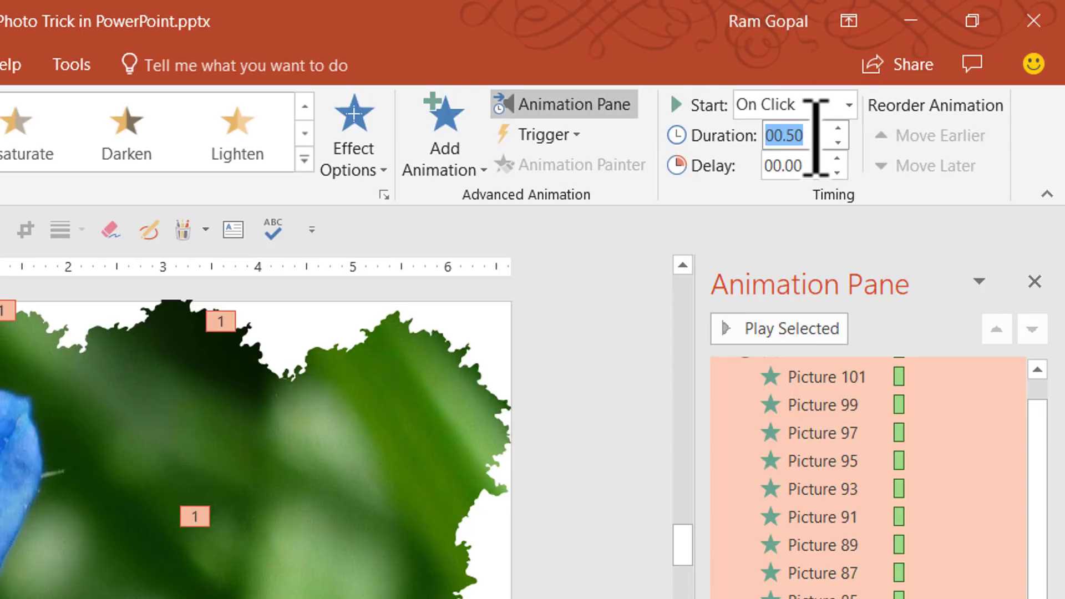
text(0.08)
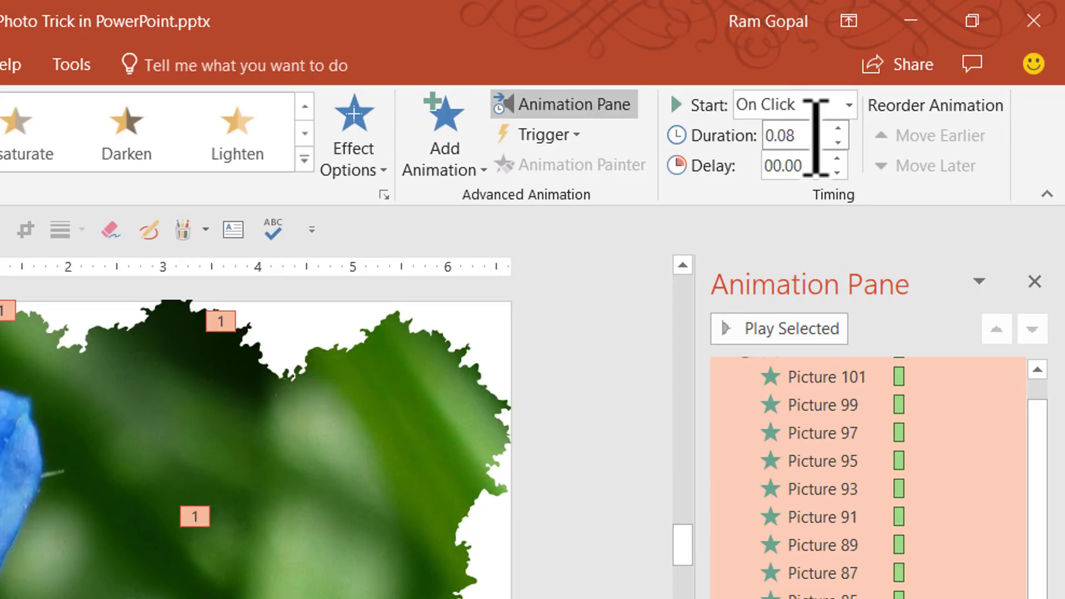
key(Return)
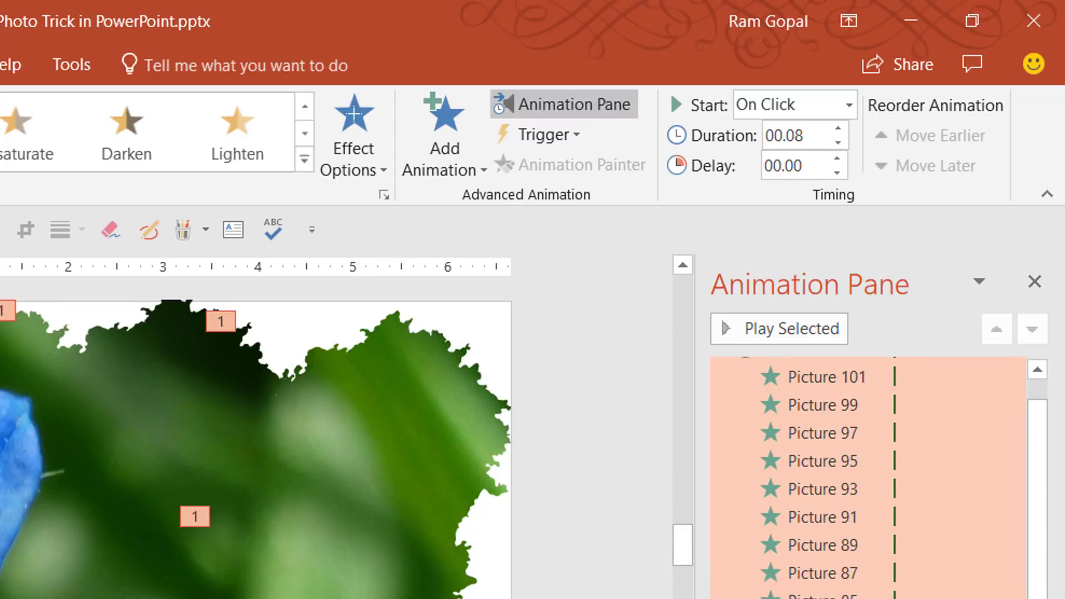
click(779, 104)
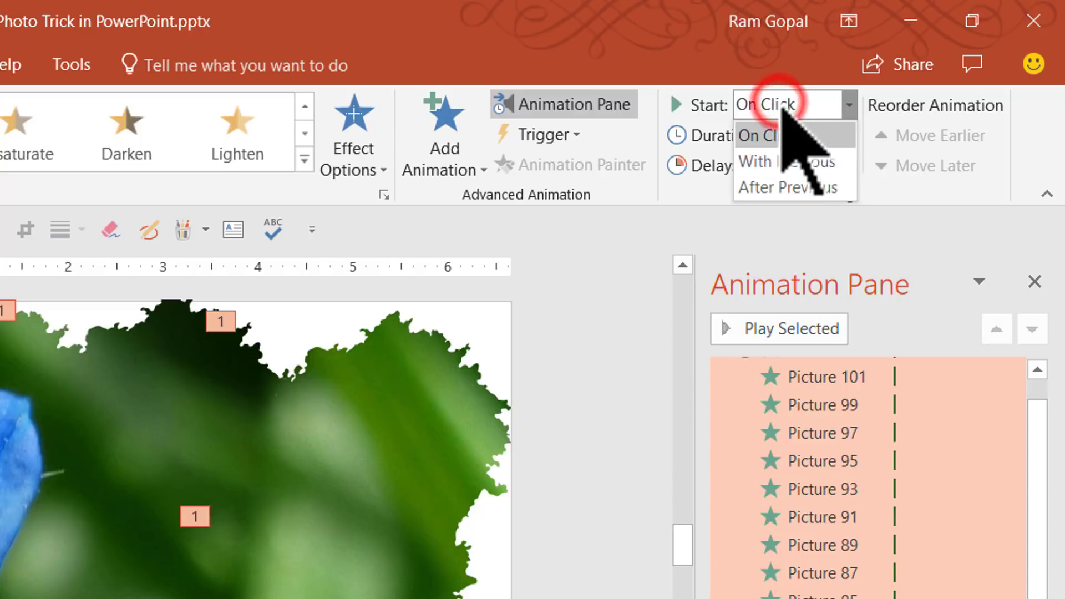
click(777, 188)
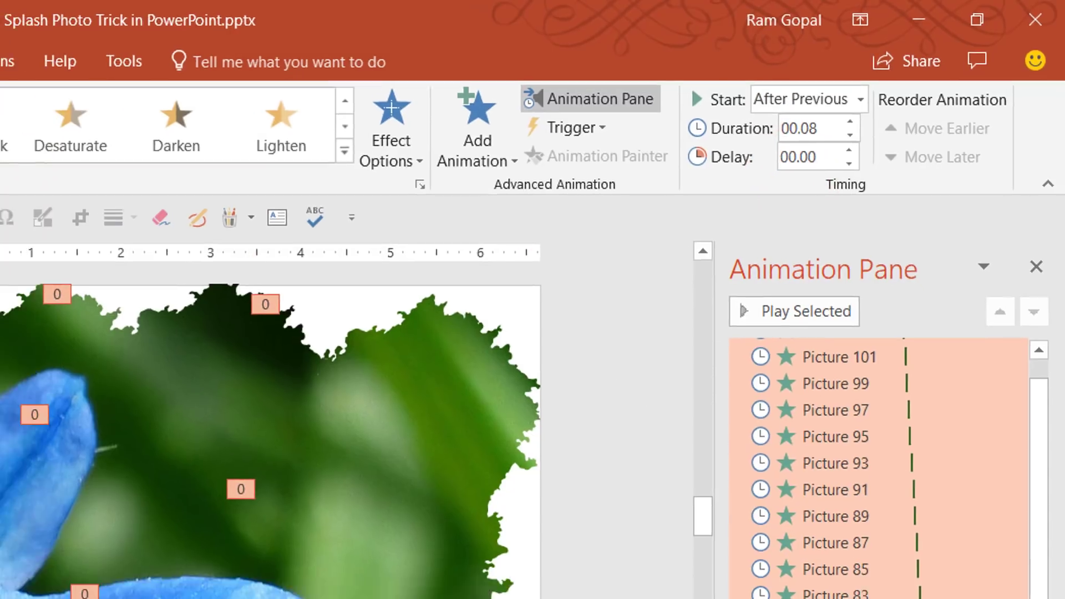
click(784, 475)
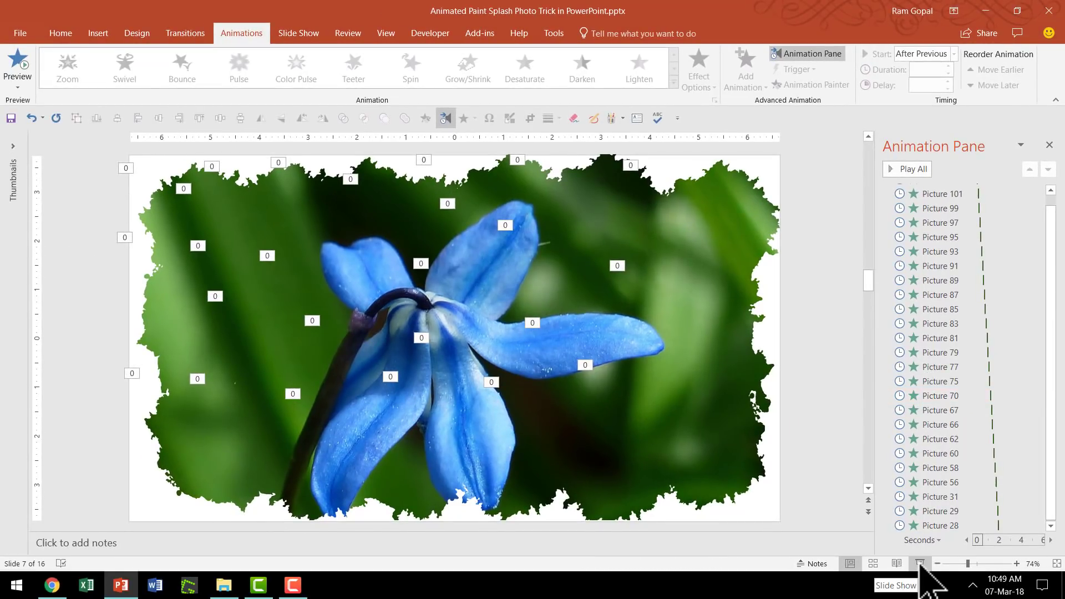
Run the slide show from slide 8 to play the shuffled splash-piece zoom animation
click(920, 563)
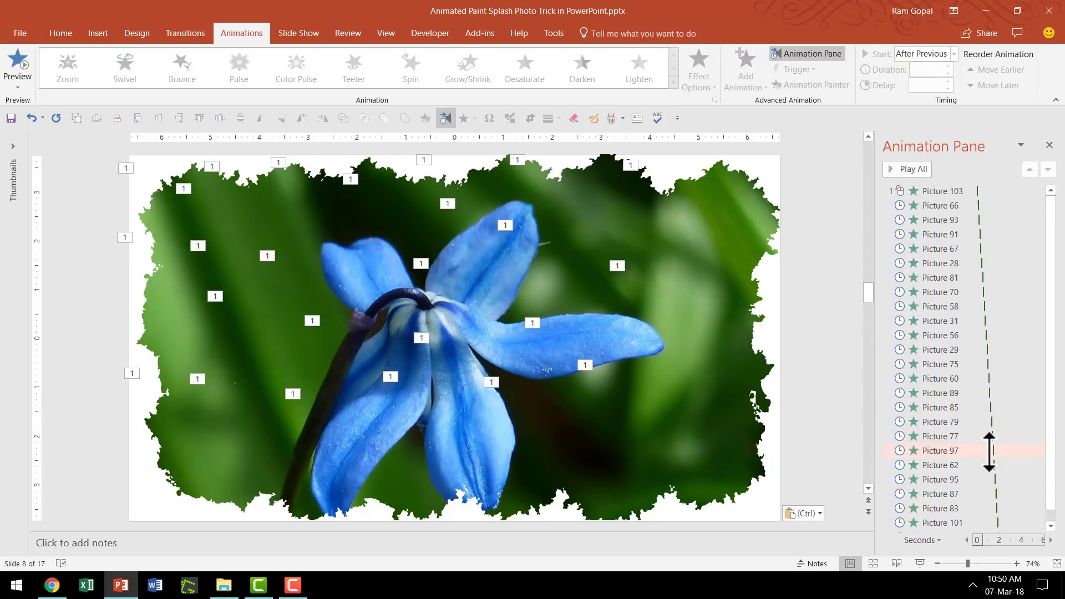
click(920, 564)
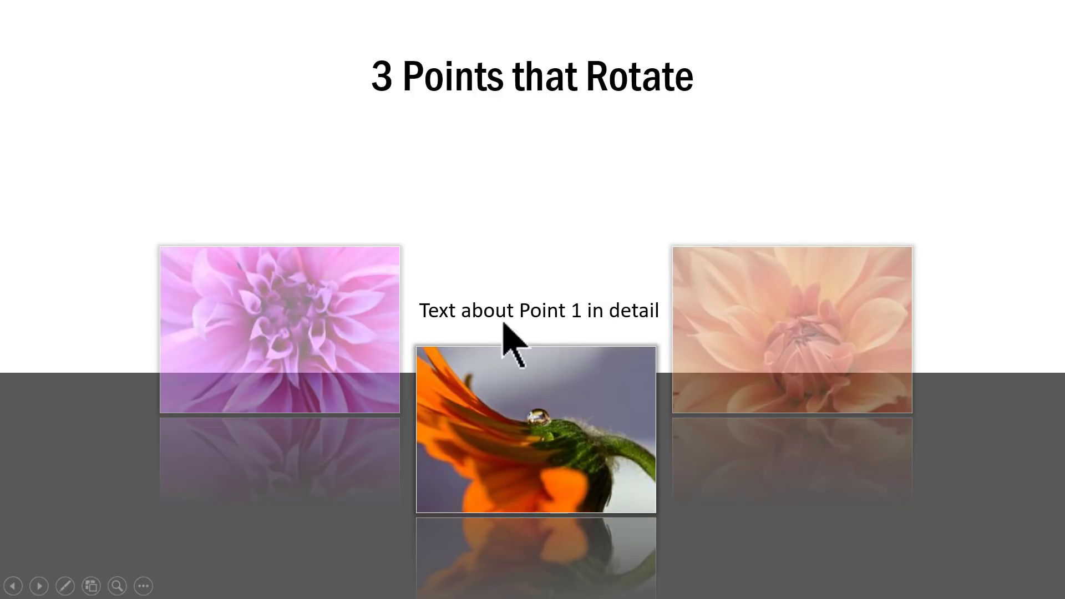
Rotate the photos to Point 2 and Point 3, then scroll through slides 13–15 in Normal view
click(999, 487)
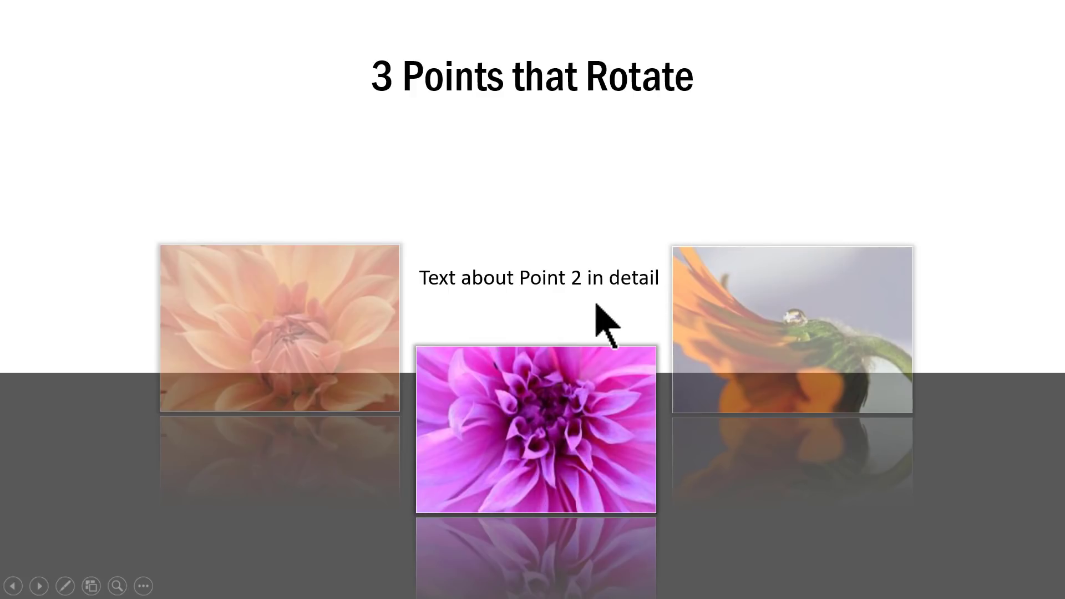
click(1018, 475)
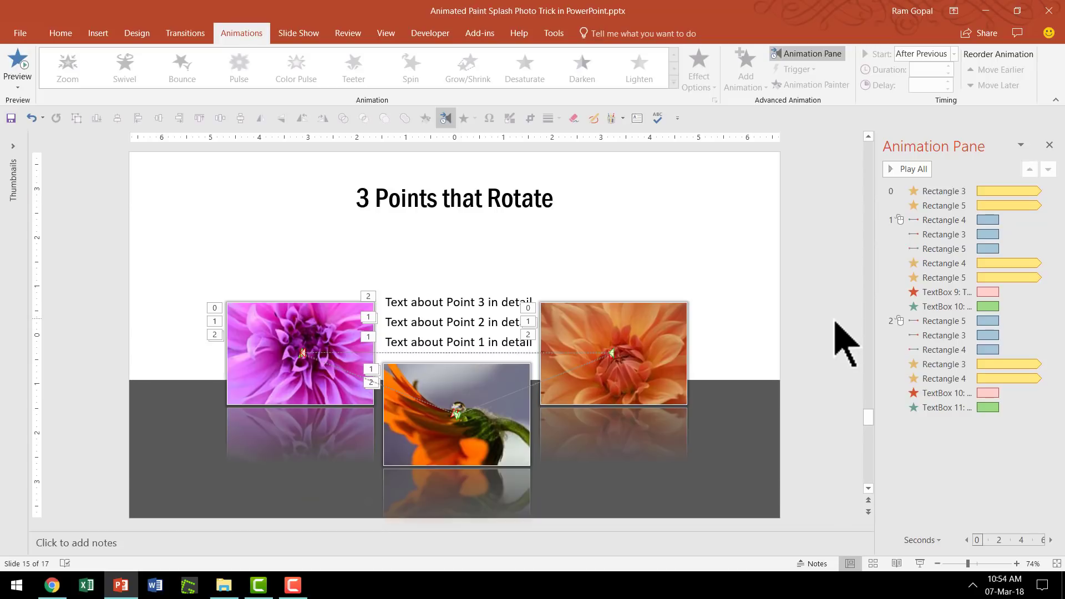
scroll(846, 344, up, 2)
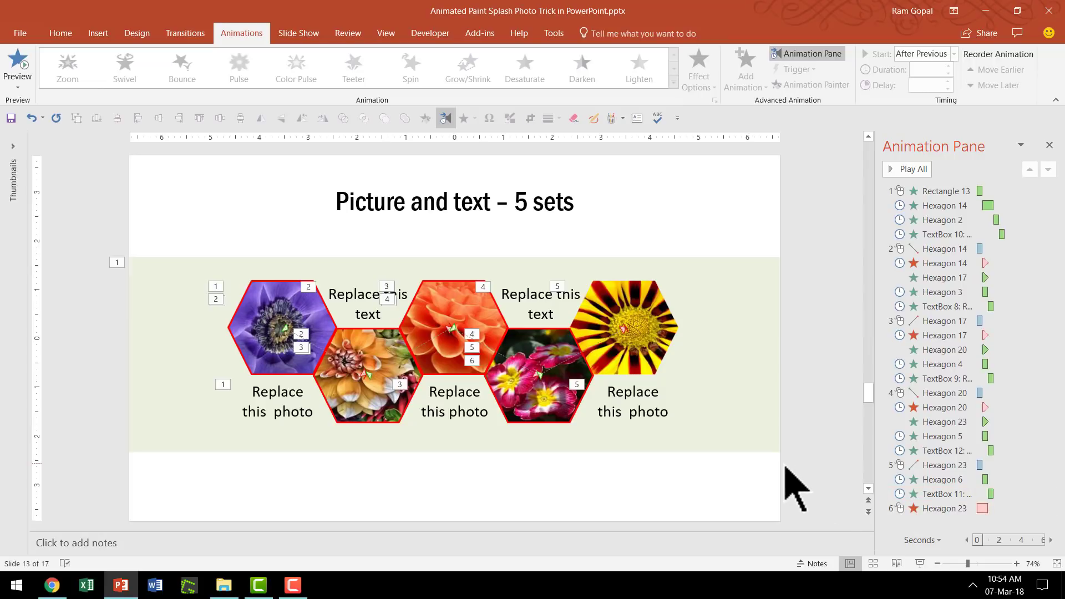
scroll(795, 487, down, 2)
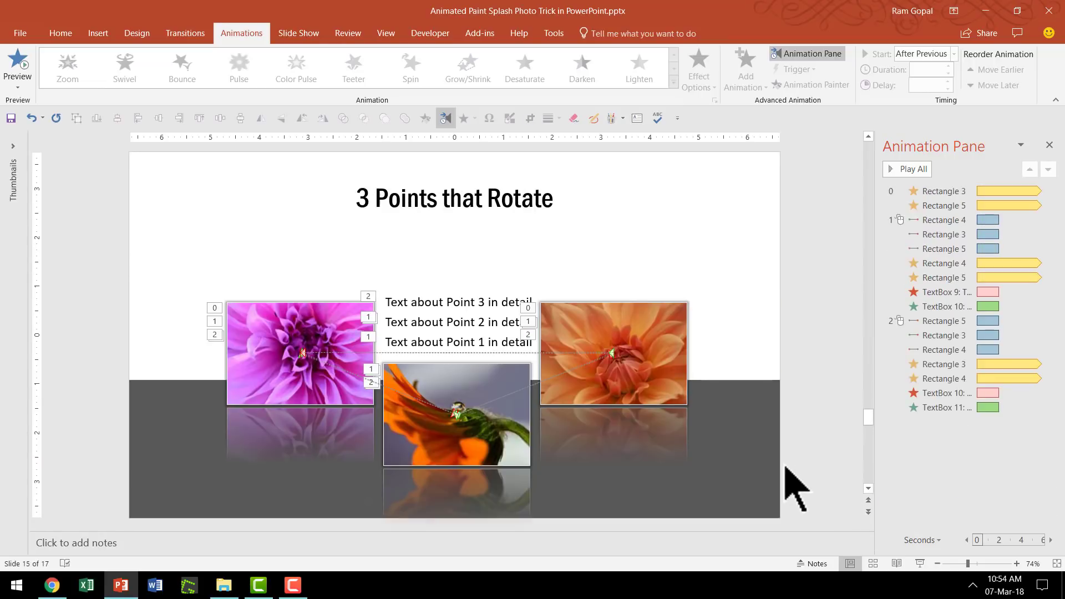